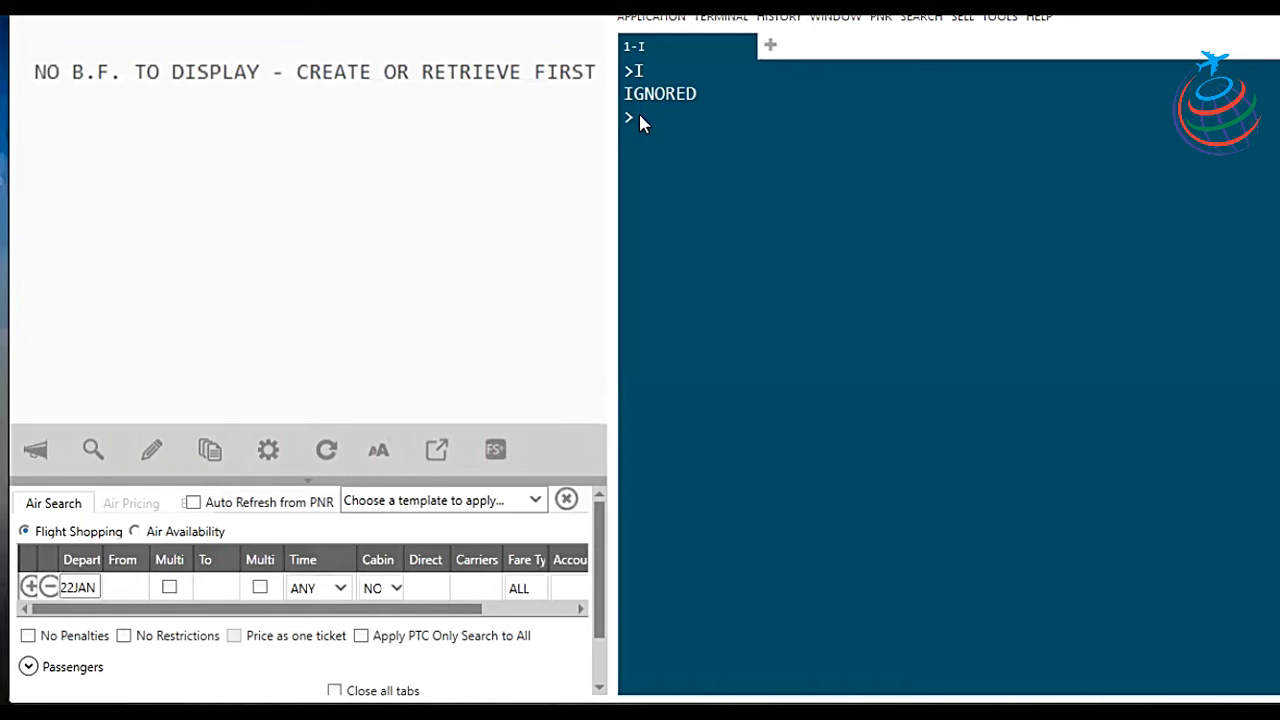
Step: Retrieve the PNR by its record locator to show both passengers on AI 917 DEL–DXB and AI 918 DXB–DEL
{"action": "key", "text": "Return"}
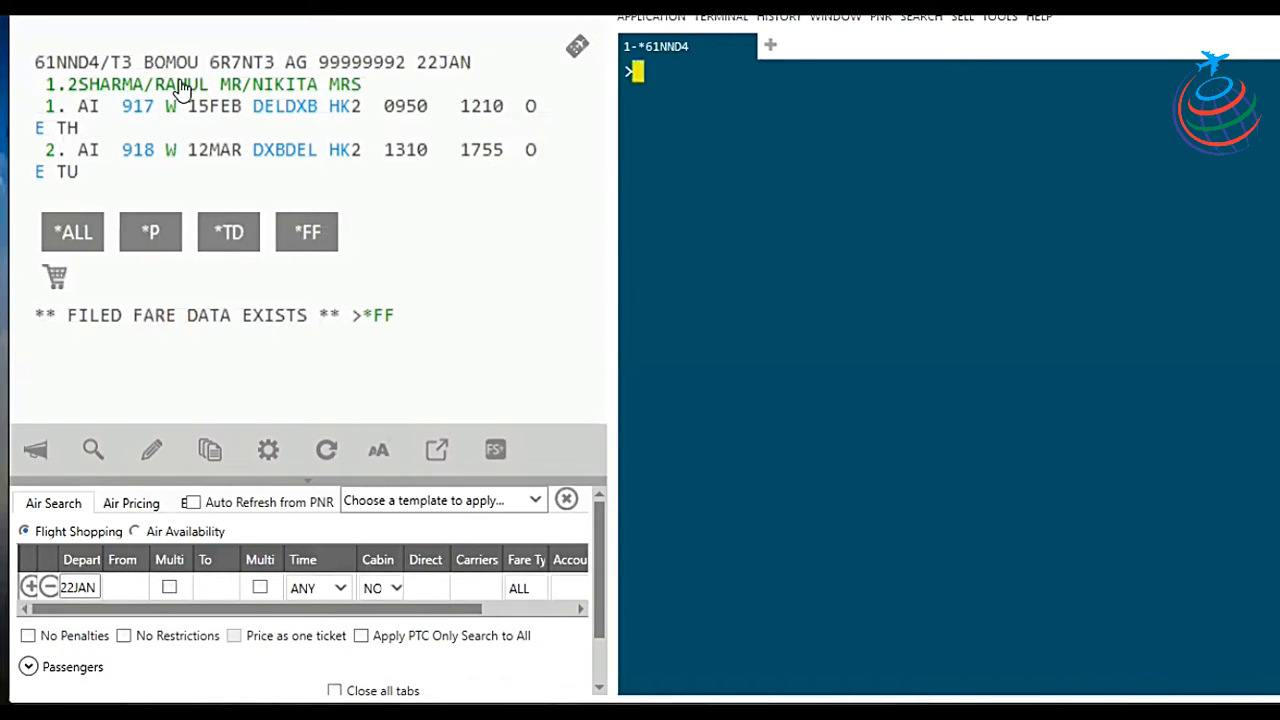
Step: Divide passenger 2 off the two-passenger PNR with the DP2 entry
{"action": "type", "text": "D"}
{"action": "type", "text": "P2"}
{"action": "key", "text": "Return"}
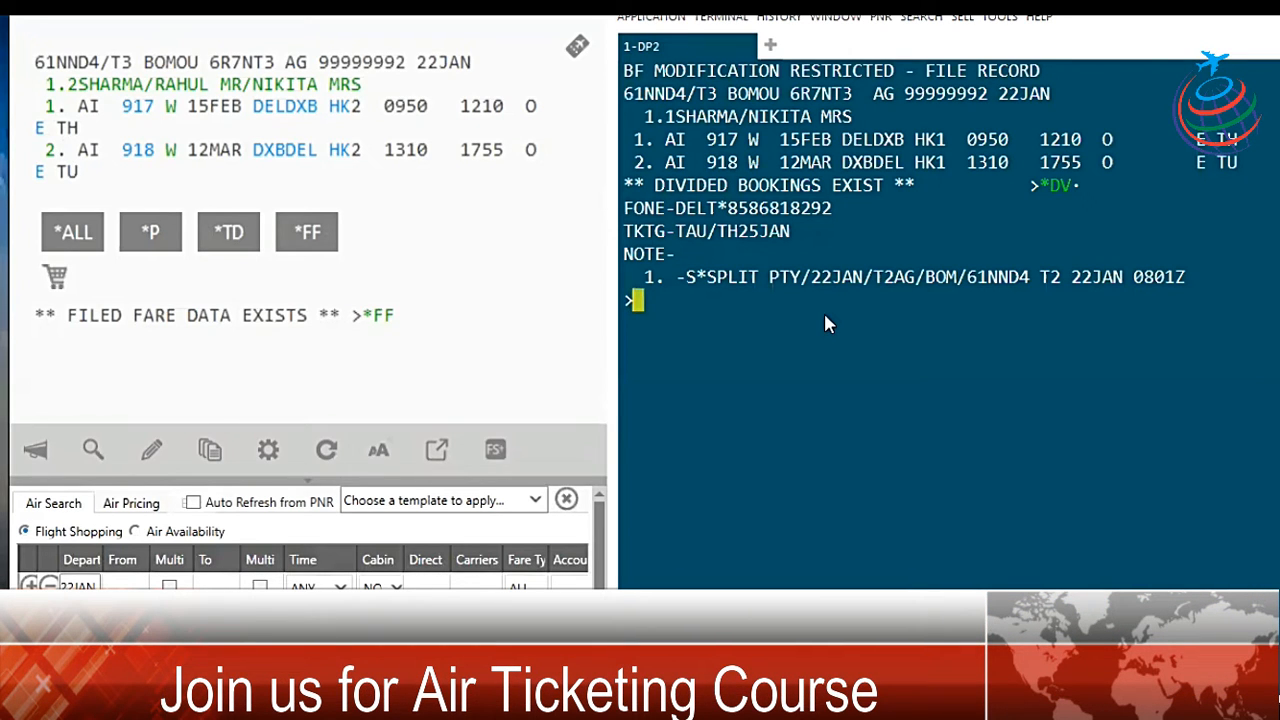
Step: Enter R.MR as received-from on the divided record, correcting the typed text back to MR
{"action": "type", "text": "R"}
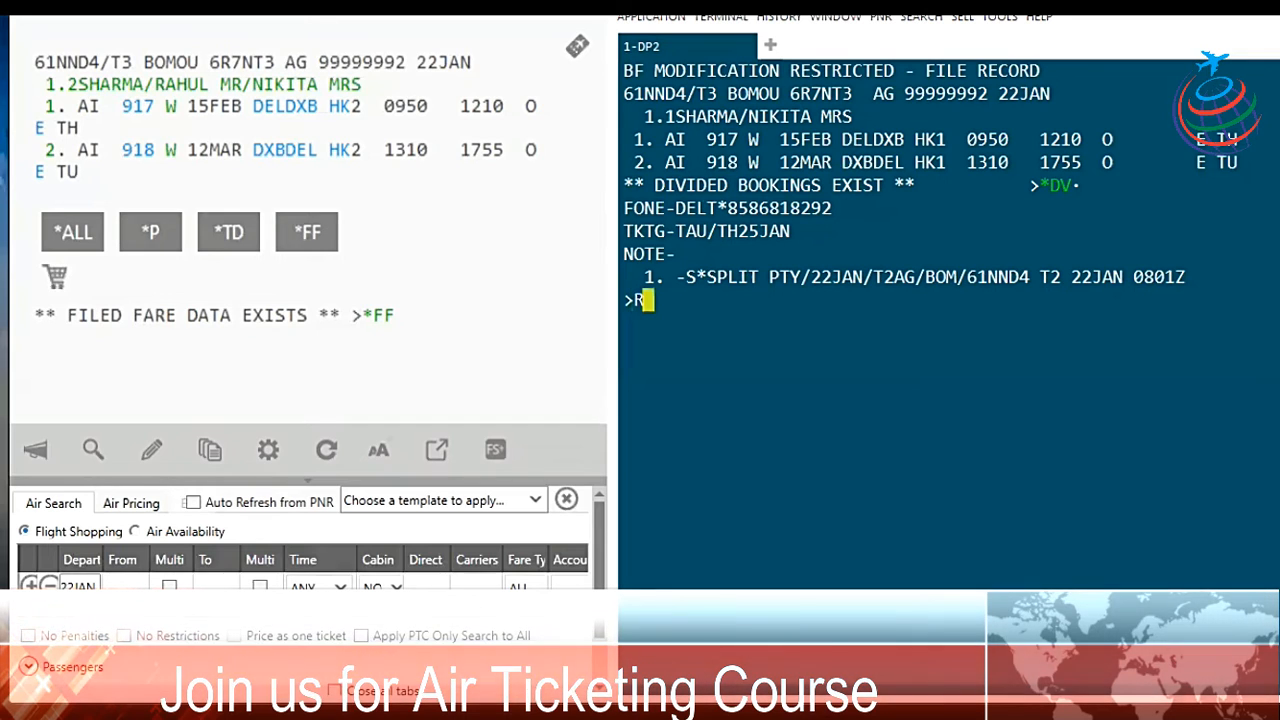
{"action": "type", "text": "."}
{"action": "type", "text": "MR"}
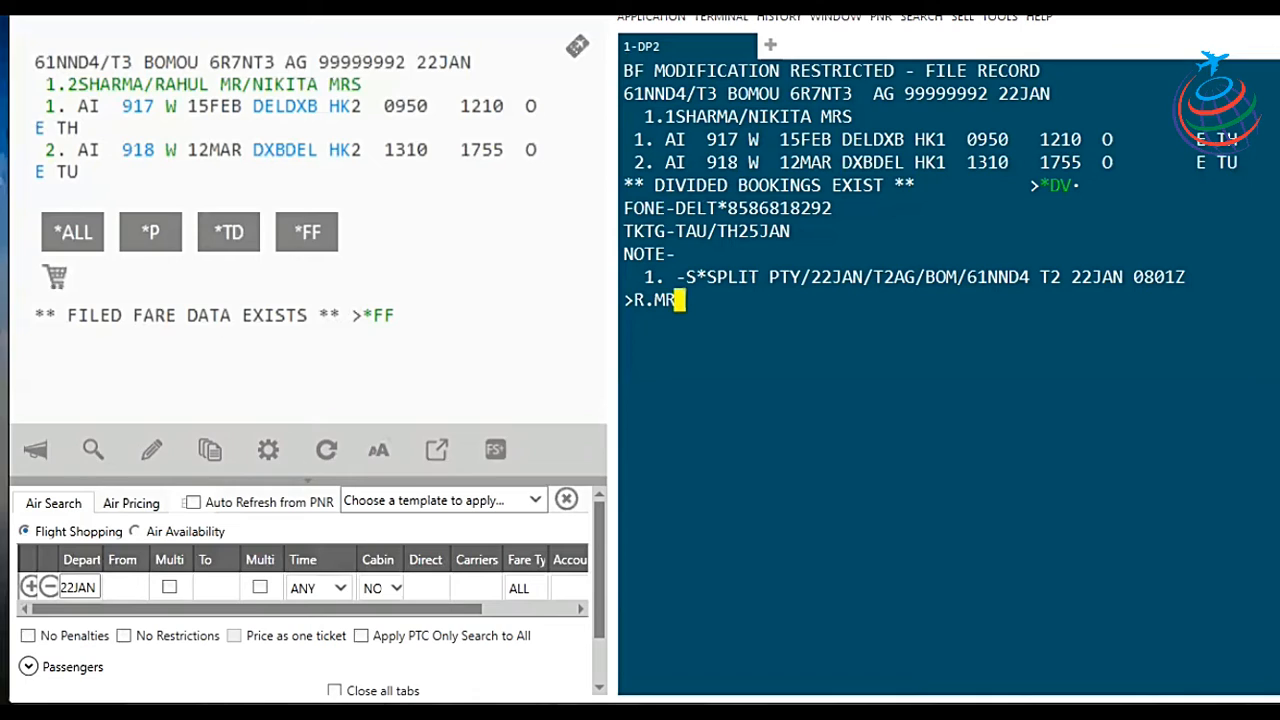
{"action": "key", "text": "BackSpace"}
{"action": "key", "text": "BackSpace"}
{"action": "type", "text": "AGEN"}
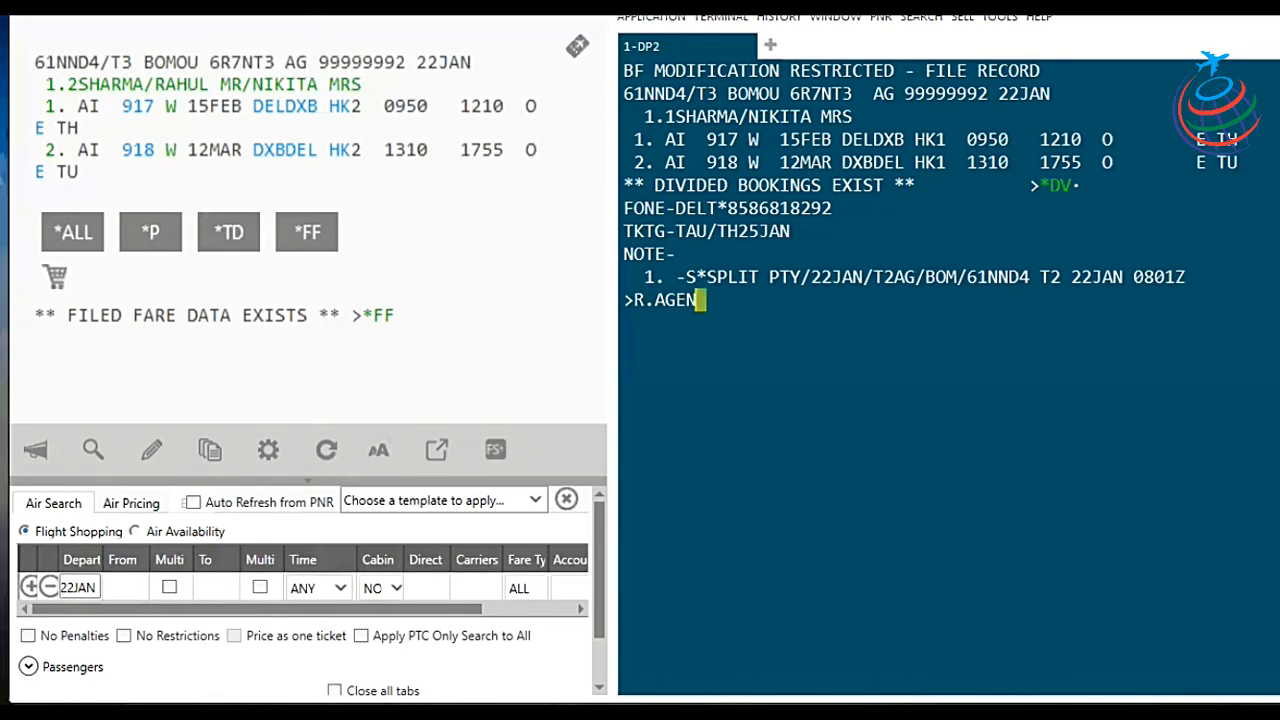
{"action": "type", "text": "T"}
{"action": "key", "text": "BackSpace"}
{"action": "key", "text": "BackSpace"}
{"action": "key", "text": "BackSpace"}
{"action": "key", "text": "BackSpace"}
{"action": "key", "text": "BackSpace"}
{"action": "type", "text": "MR *"}
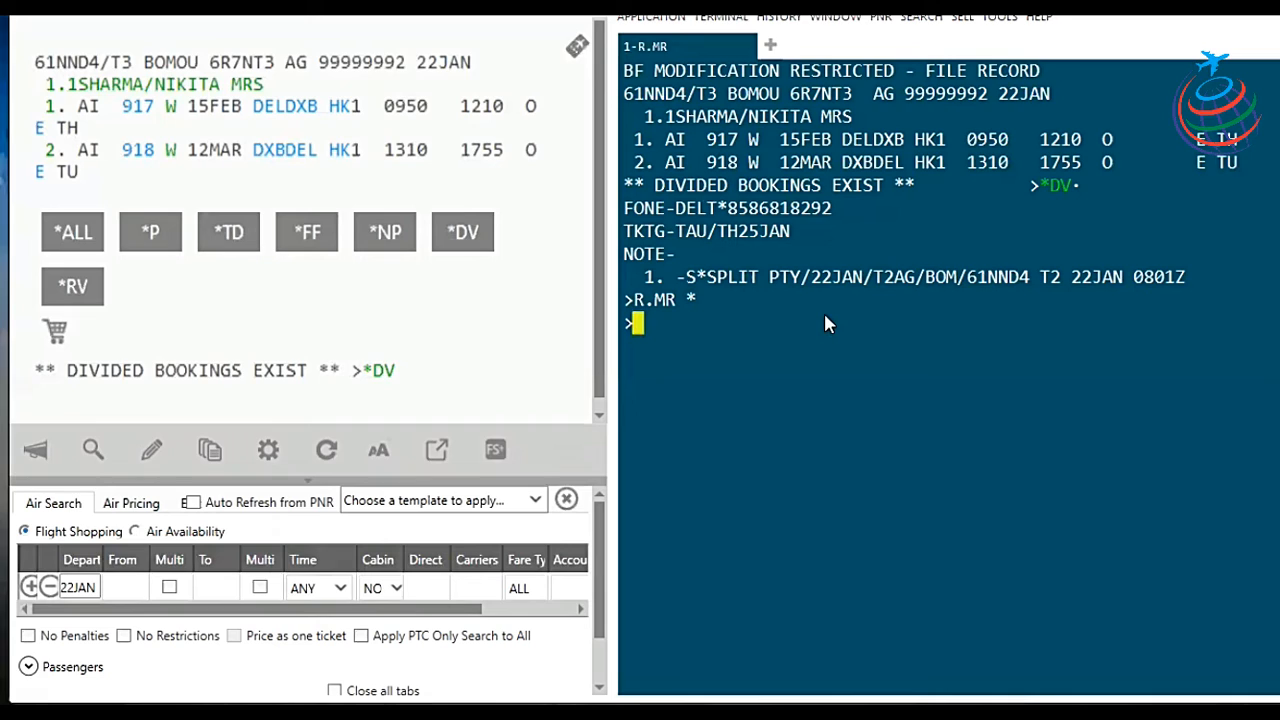
{"action": "type", "text": "FILE "}
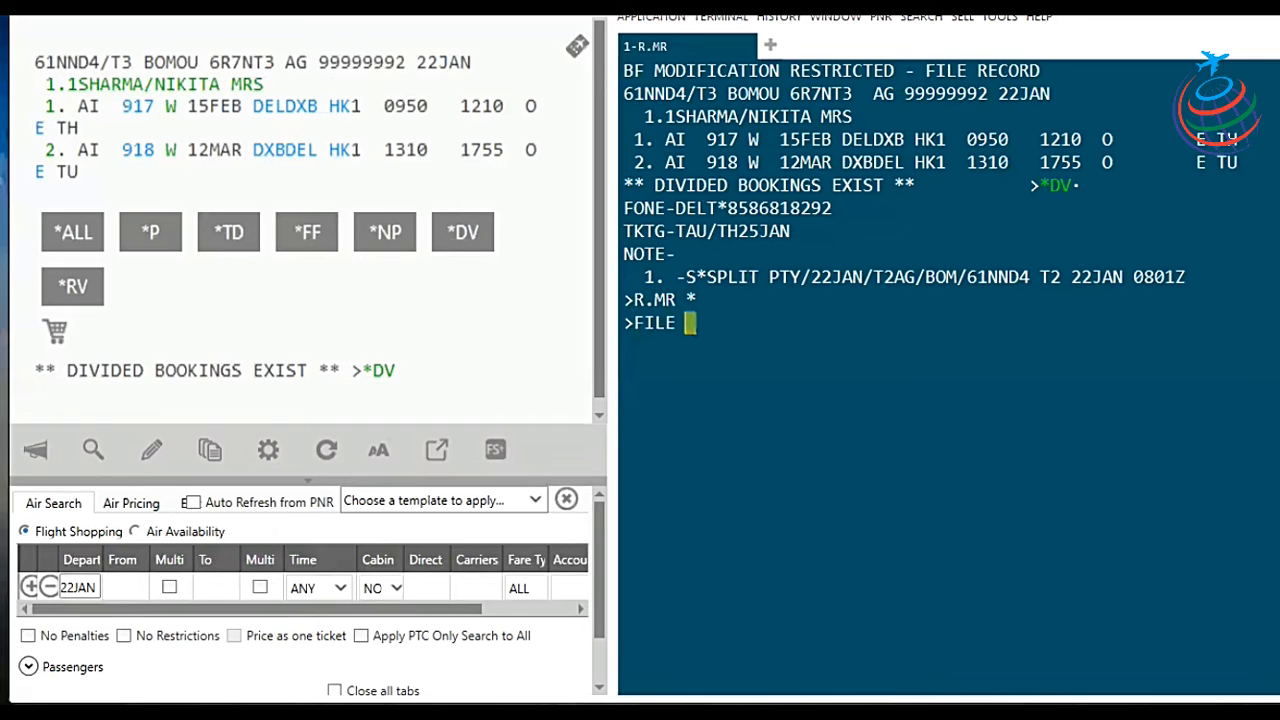
{"action": "type", "text": "???"}
Step: Correct the filing entry to F and file the divided record to get RECORD FILED
{"action": "key", "text": "BackSpace"}
{"action": "key", "text": "BackSpace"}
{"action": "key", "text": "BackSpace"}
{"action": "key", "text": "BackSpace"}
{"action": "key", "text": "BackSpace"}
{"action": "key", "text": "BackSpace"}
{"action": "key", "text": "BackSpace"}
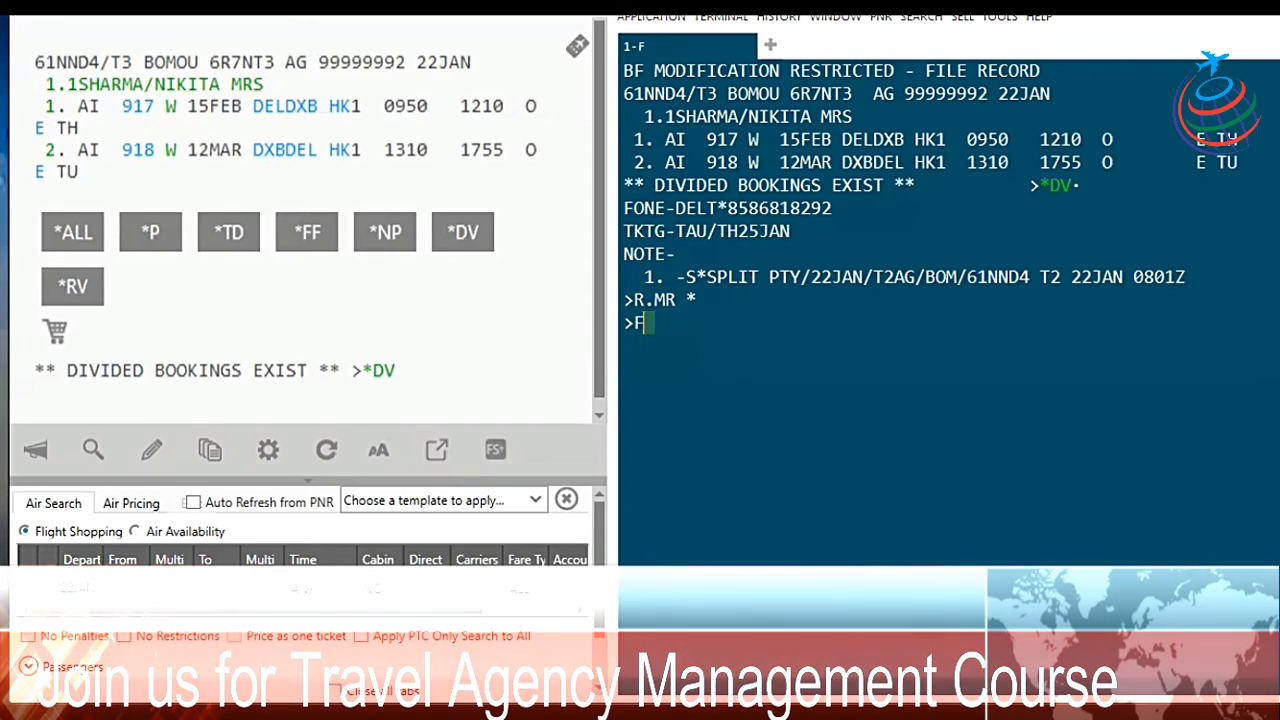
{"action": "key", "text": "Return"}
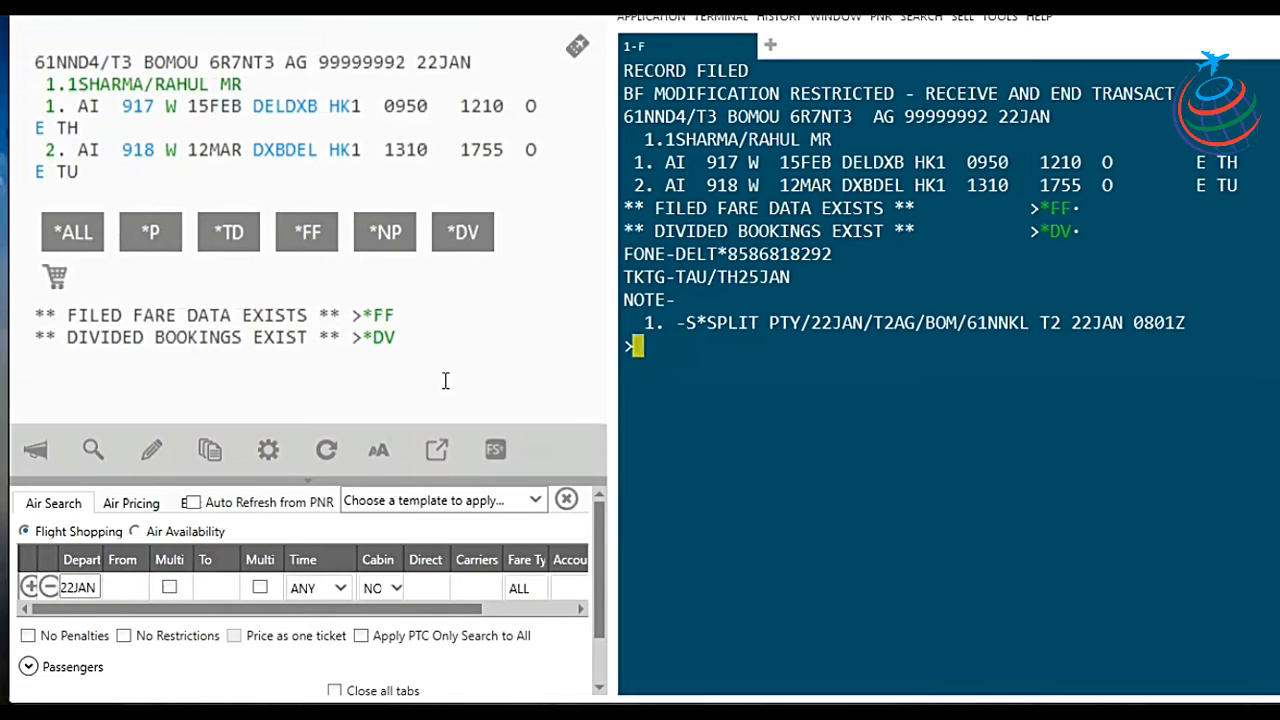
Step: Add received-from MR to the remaining booking and end transaction with E to get EOK
{"action": "type", "text": "R.MR"}
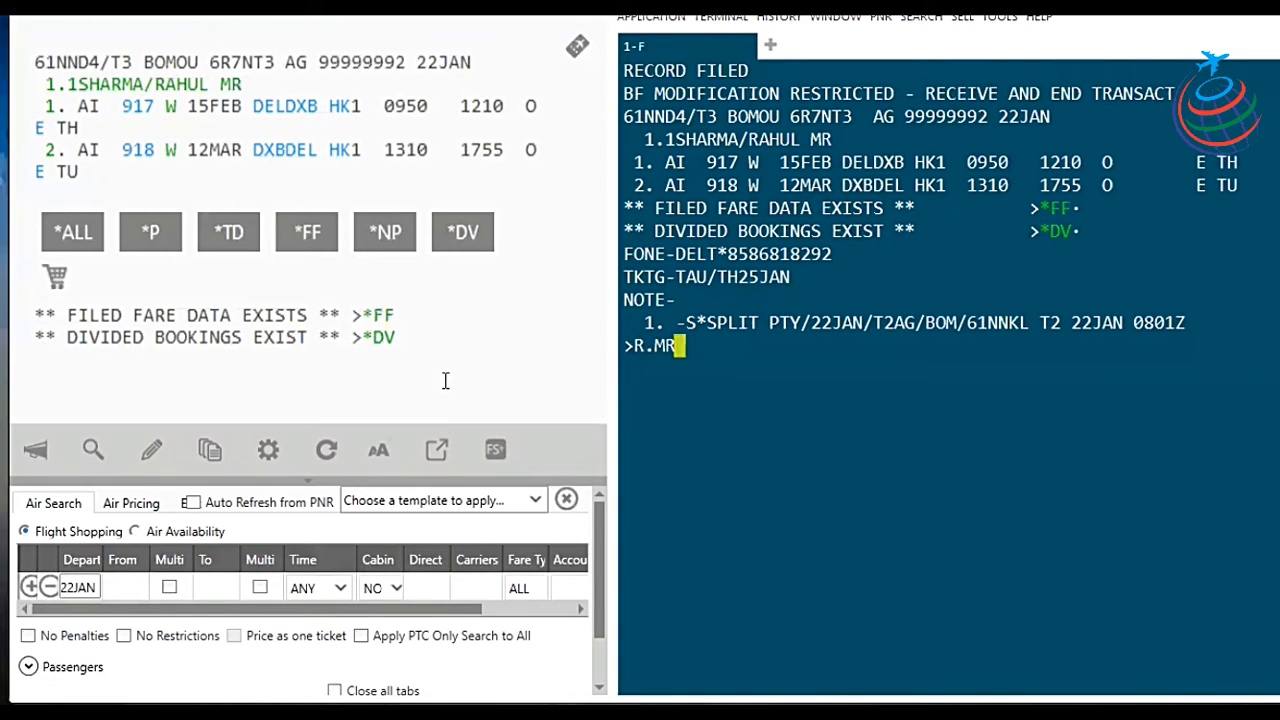
{"action": "key", "text": "Return"}
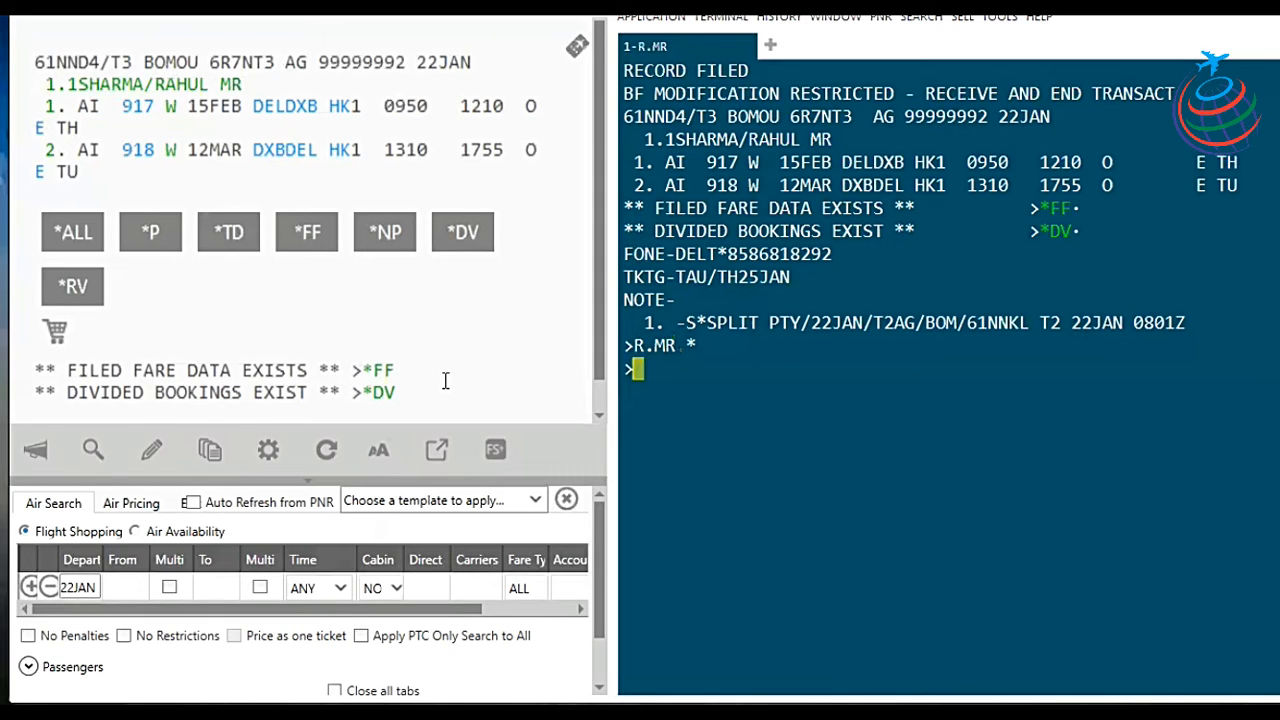
{"action": "type", "text": "E"}
{"action": "key", "text": "Return"}
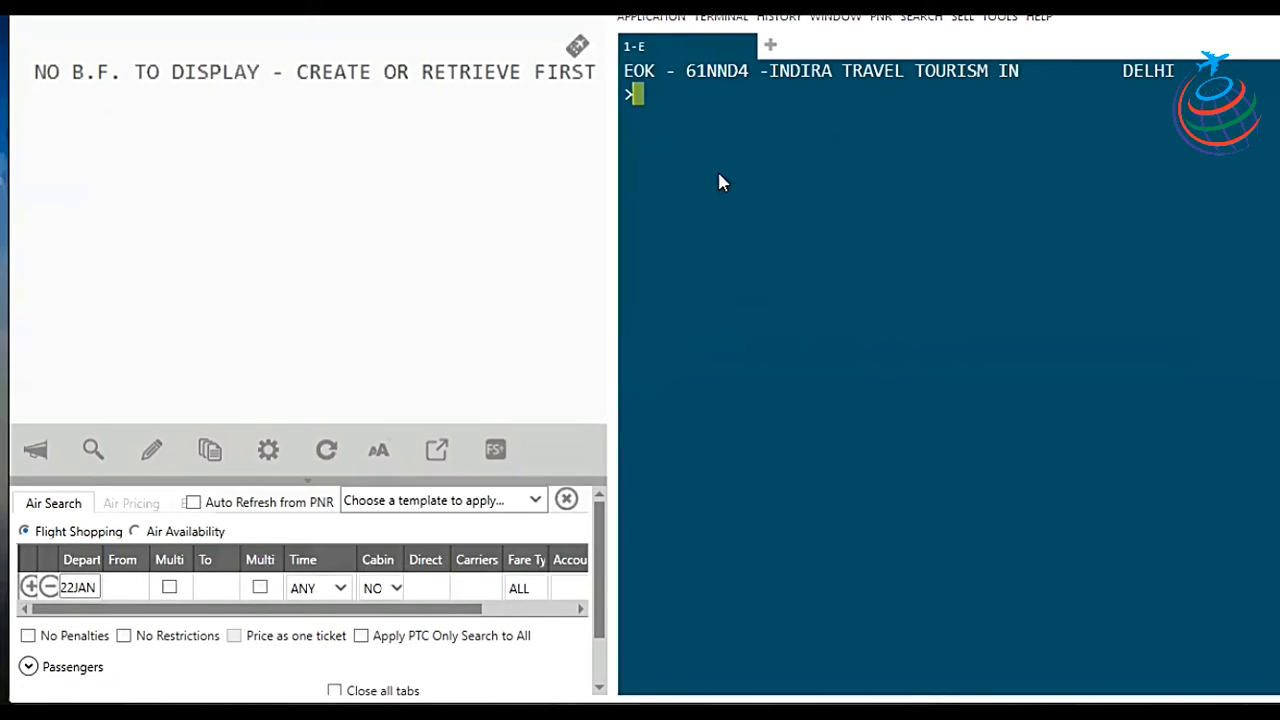
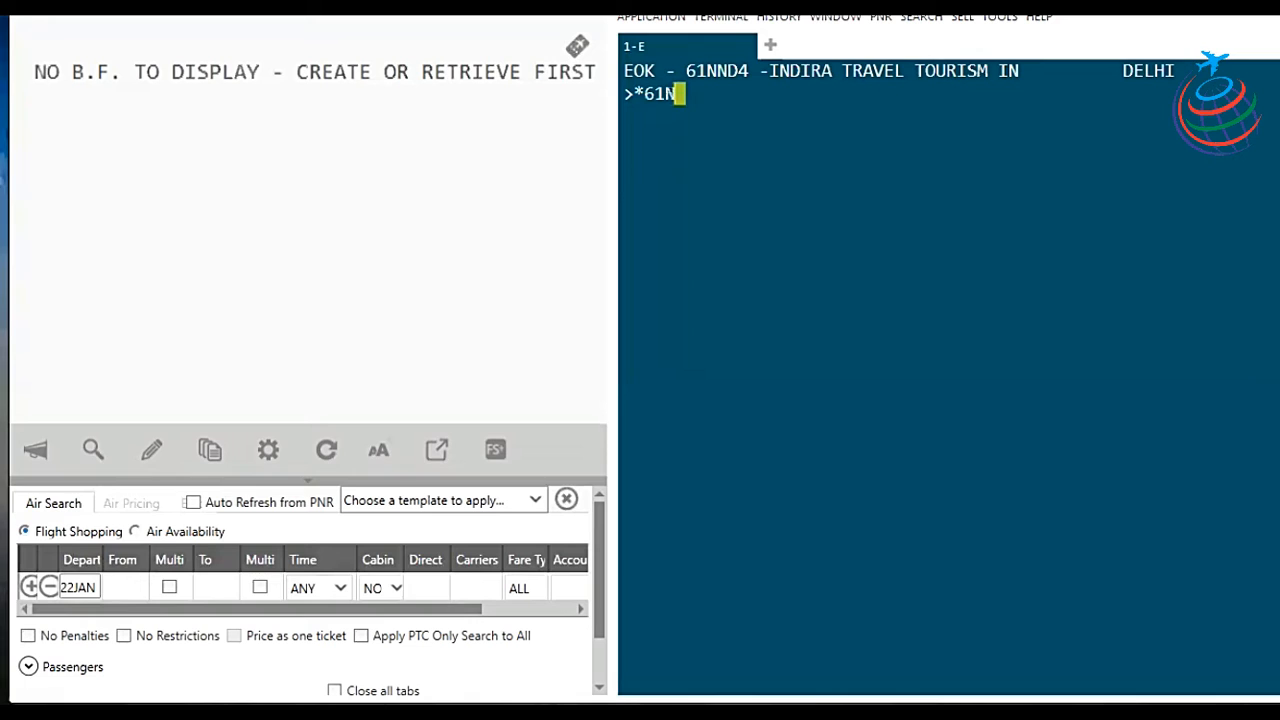
Step: Re-retrieve the original PNR, then use the *DV links to reach the split-off record and return
{"action": "key", "text": "Return"}
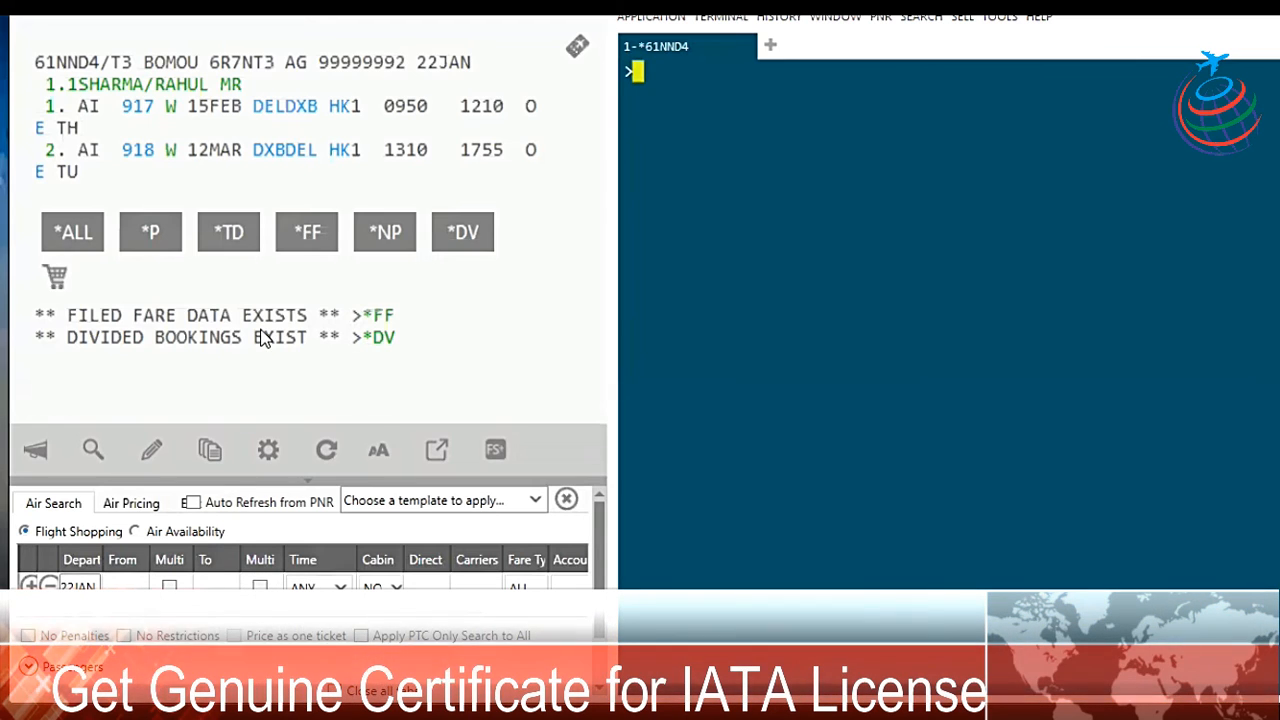
{"action": "left_click", "coordinate": [383, 340]}
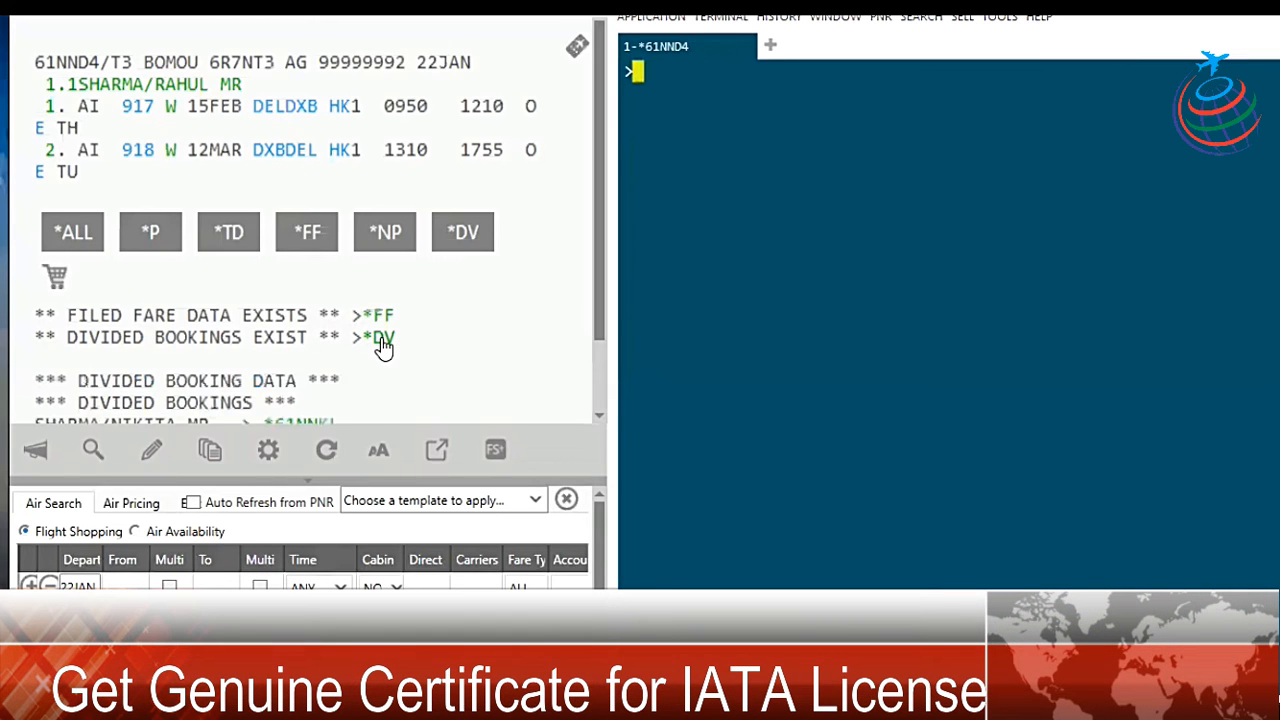
{"action": "scroll", "coordinate": [463, 297], "scroll_direction": "down", "scroll_amount": 1}
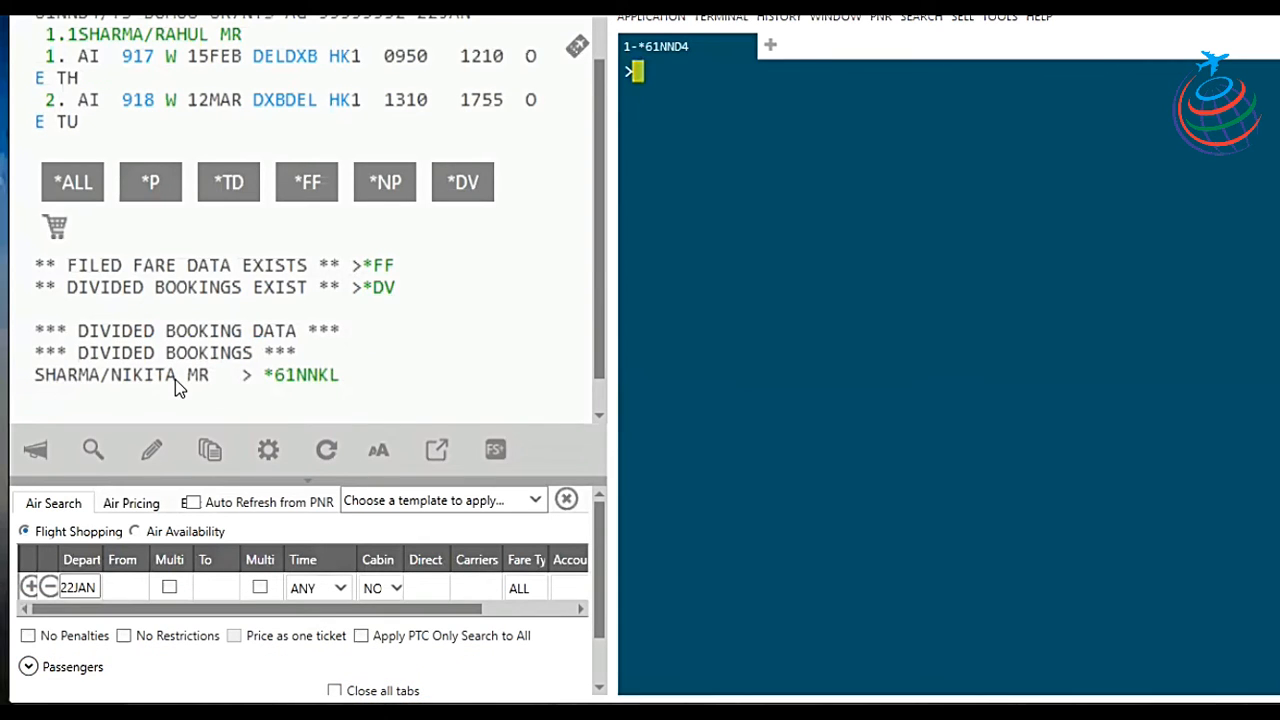
{"action": "left_click", "coordinate": [323, 384]}
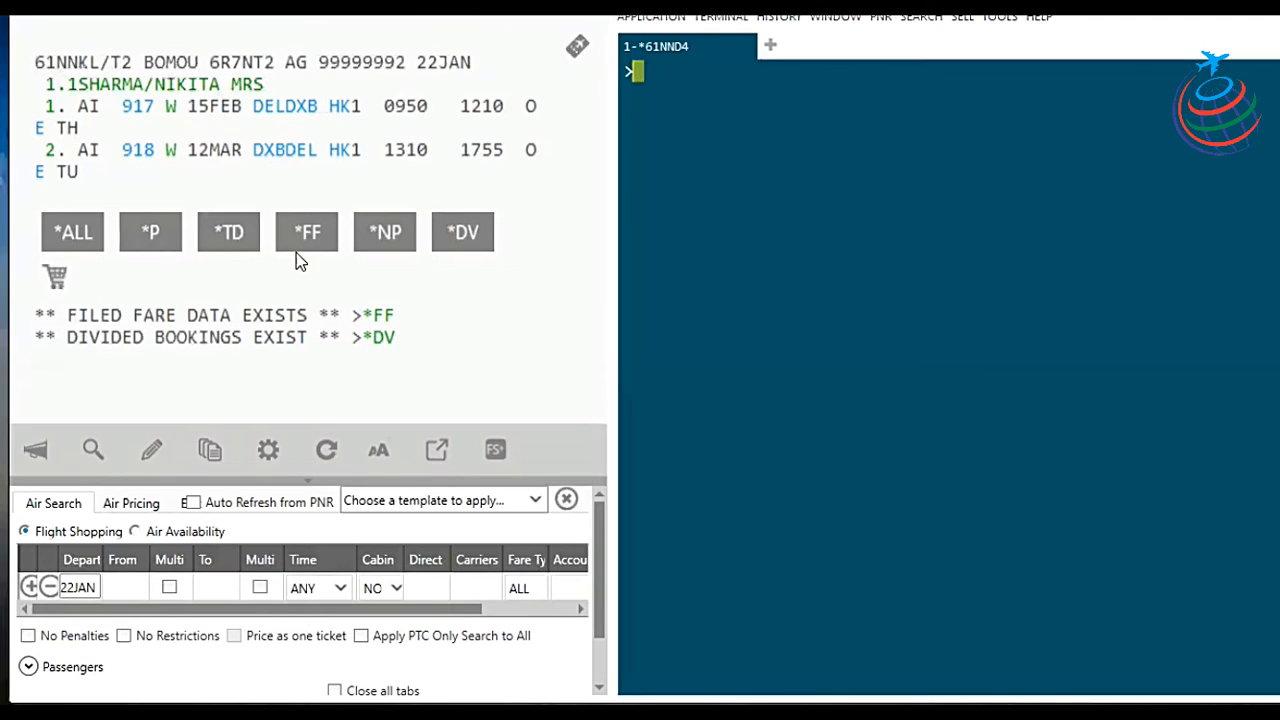
{"action": "left_click", "coordinate": [387, 343]}
{"action": "scroll", "coordinate": [385, 352], "scroll_direction": "down", "scroll_amount": 1}
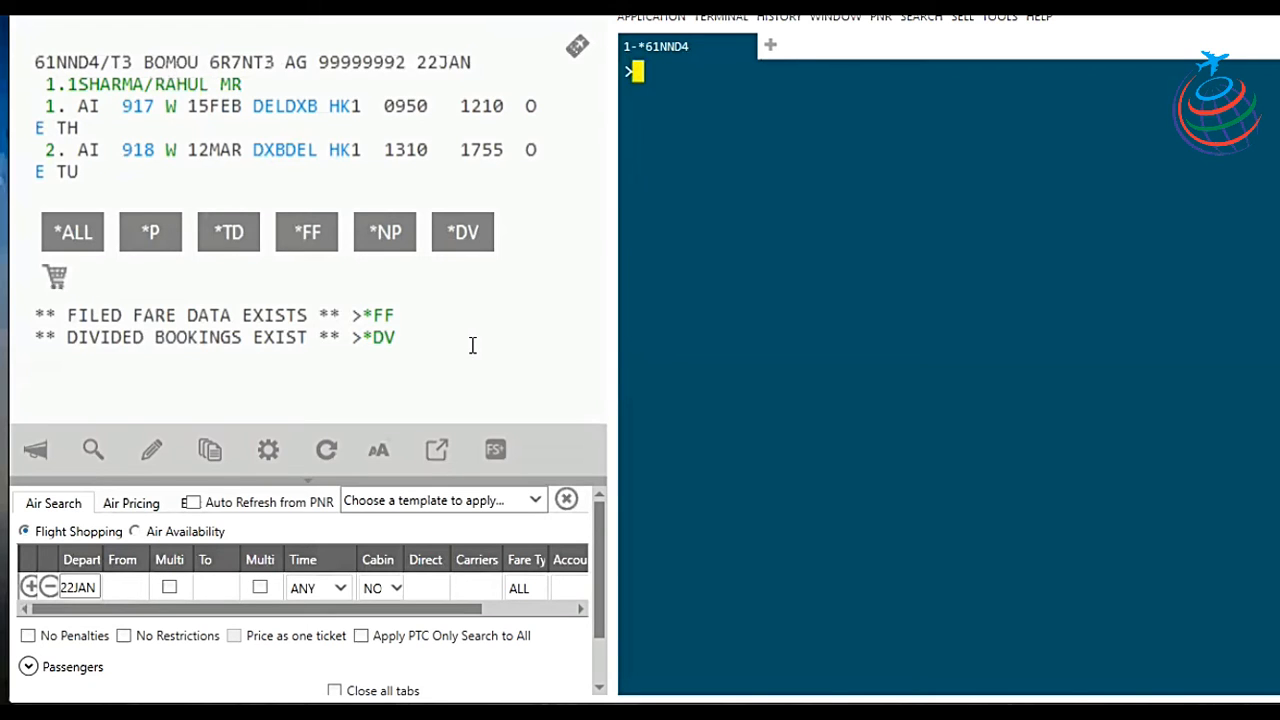
{"action": "type", "text": "D"}
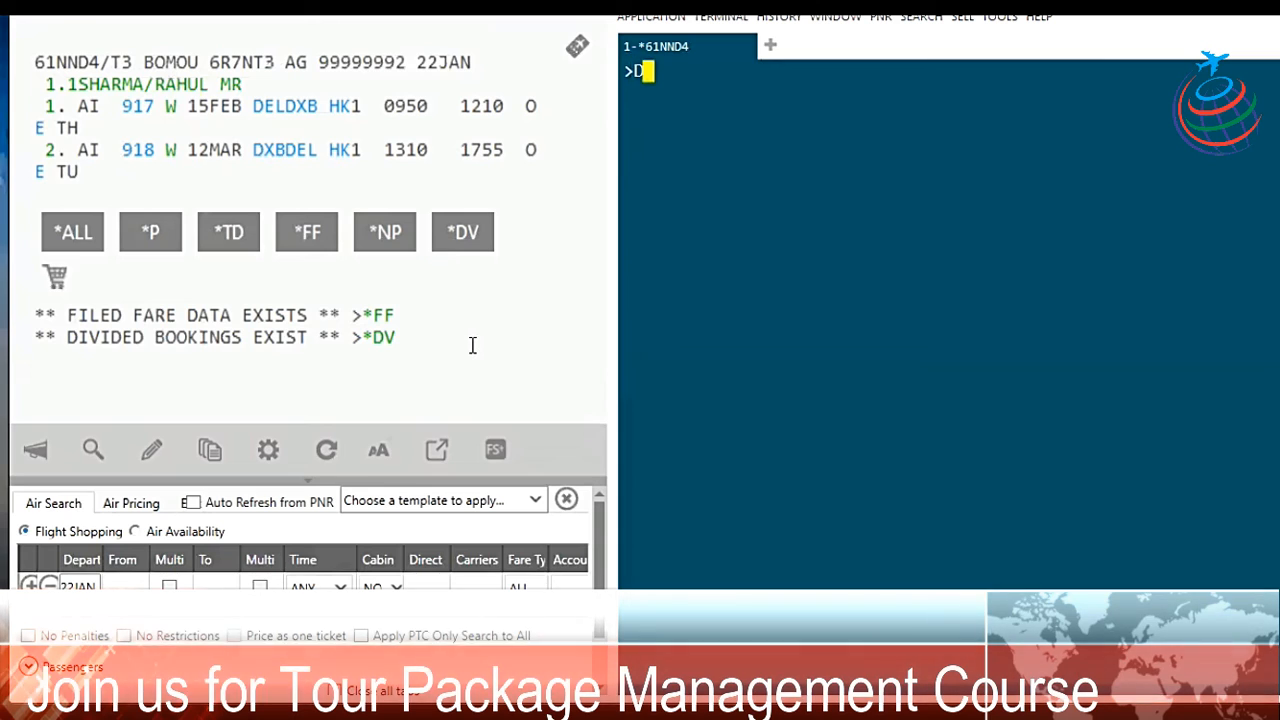
{"action": "type", "text": "P"}
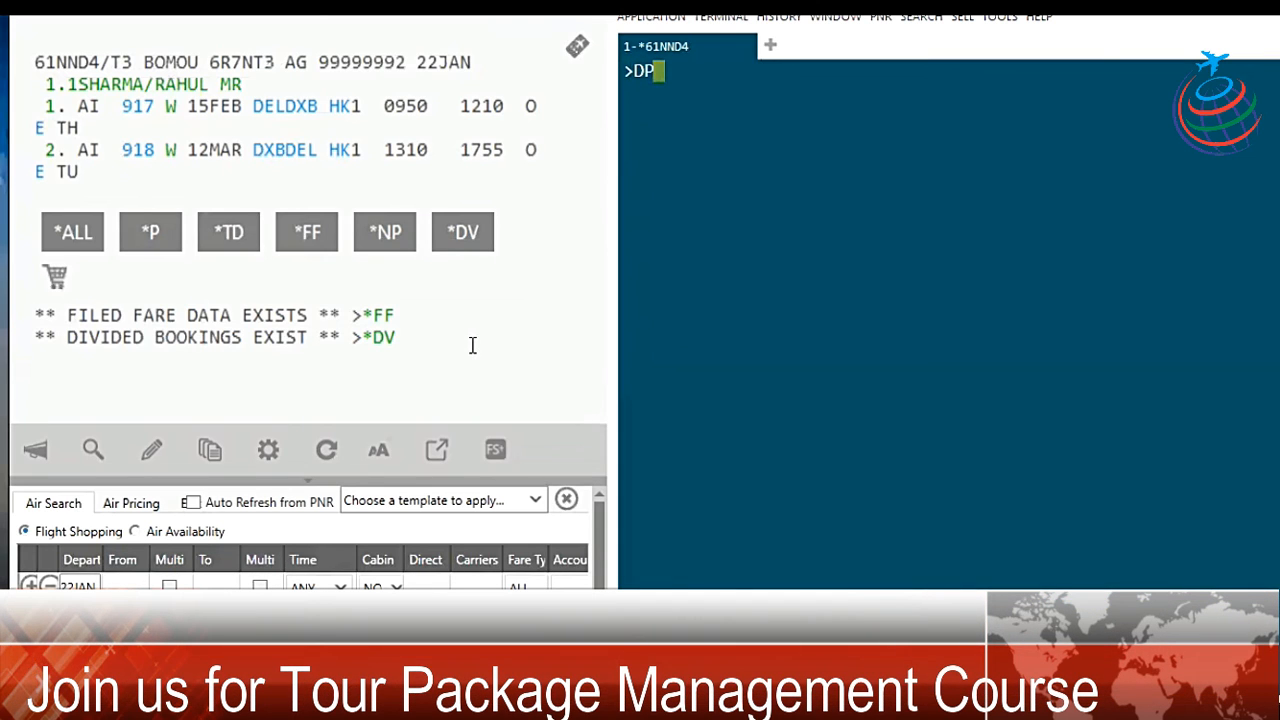
{"action": "type", "text": "2.....R."}
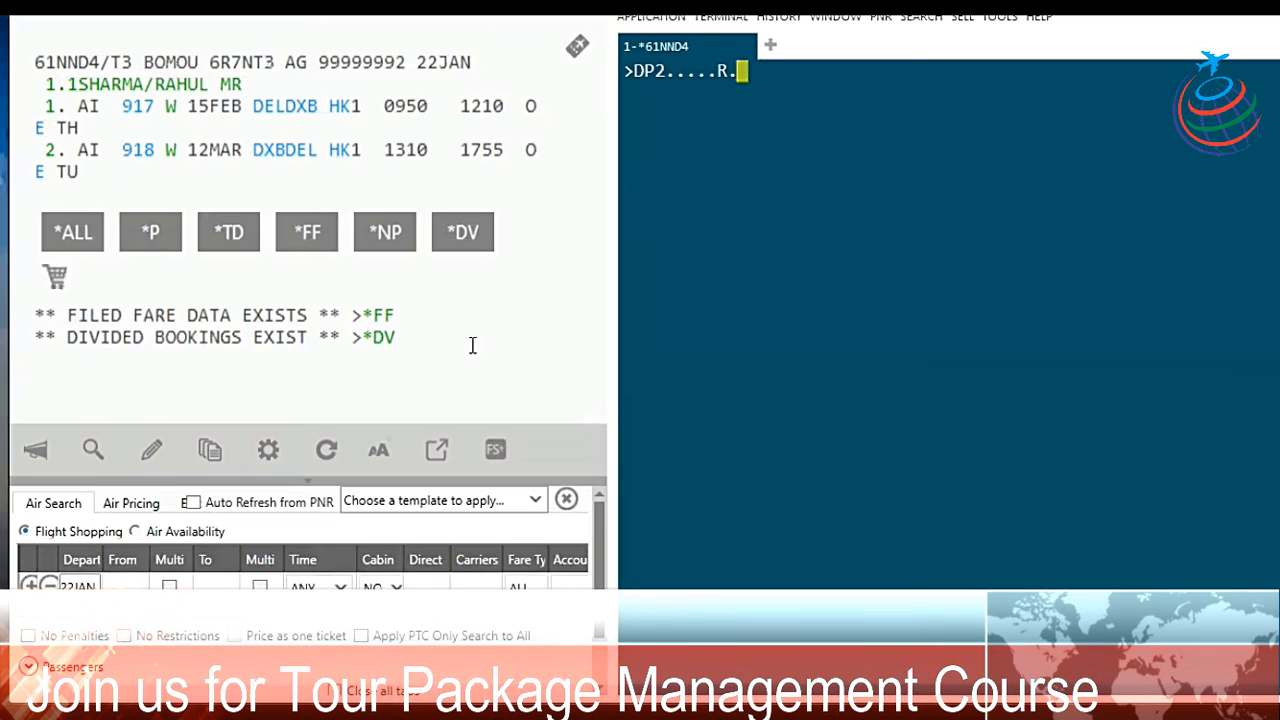
{"action": "type", "text": "MR"}
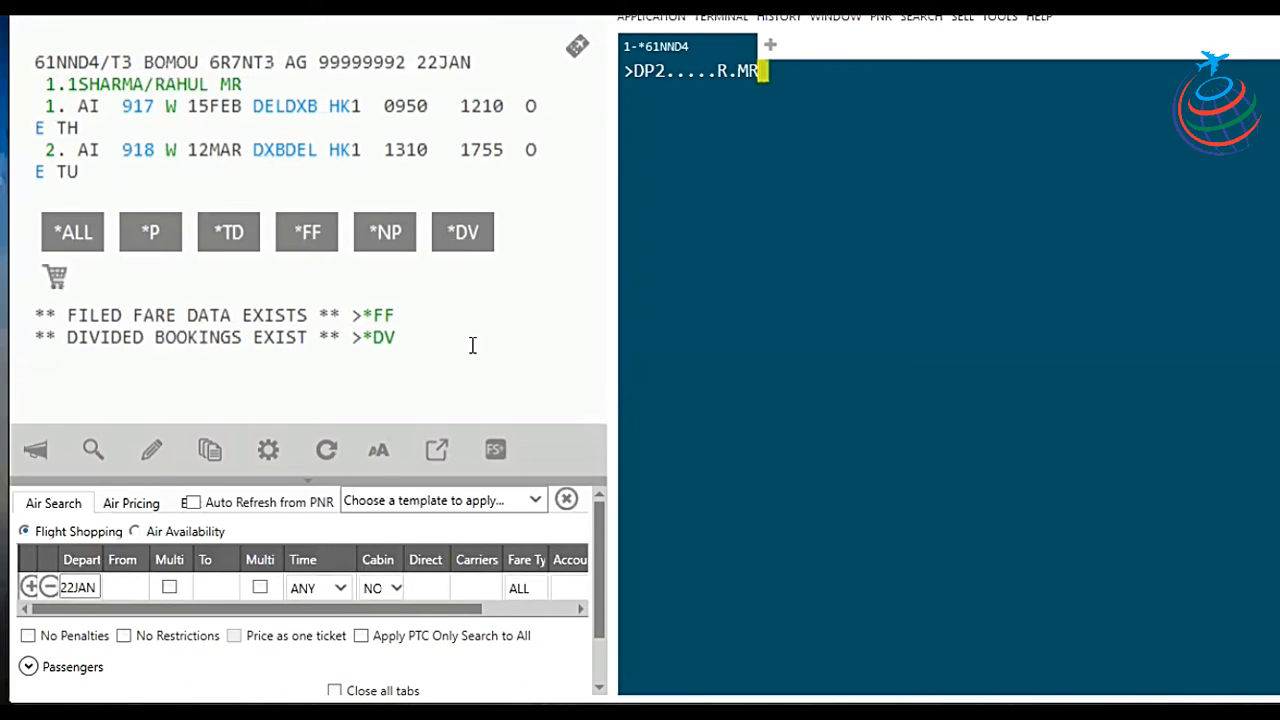
{"action": "type", "text": ".....F"}
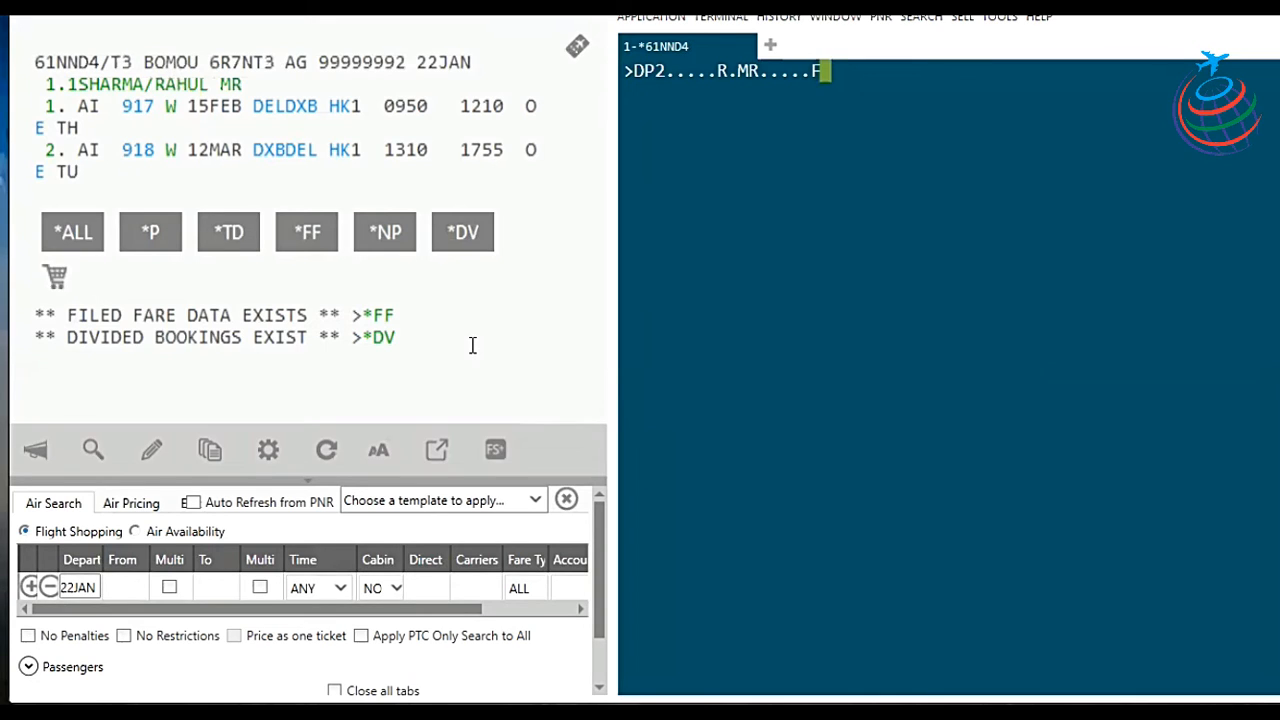
{"action": "type", "text": ".....R.MR"}
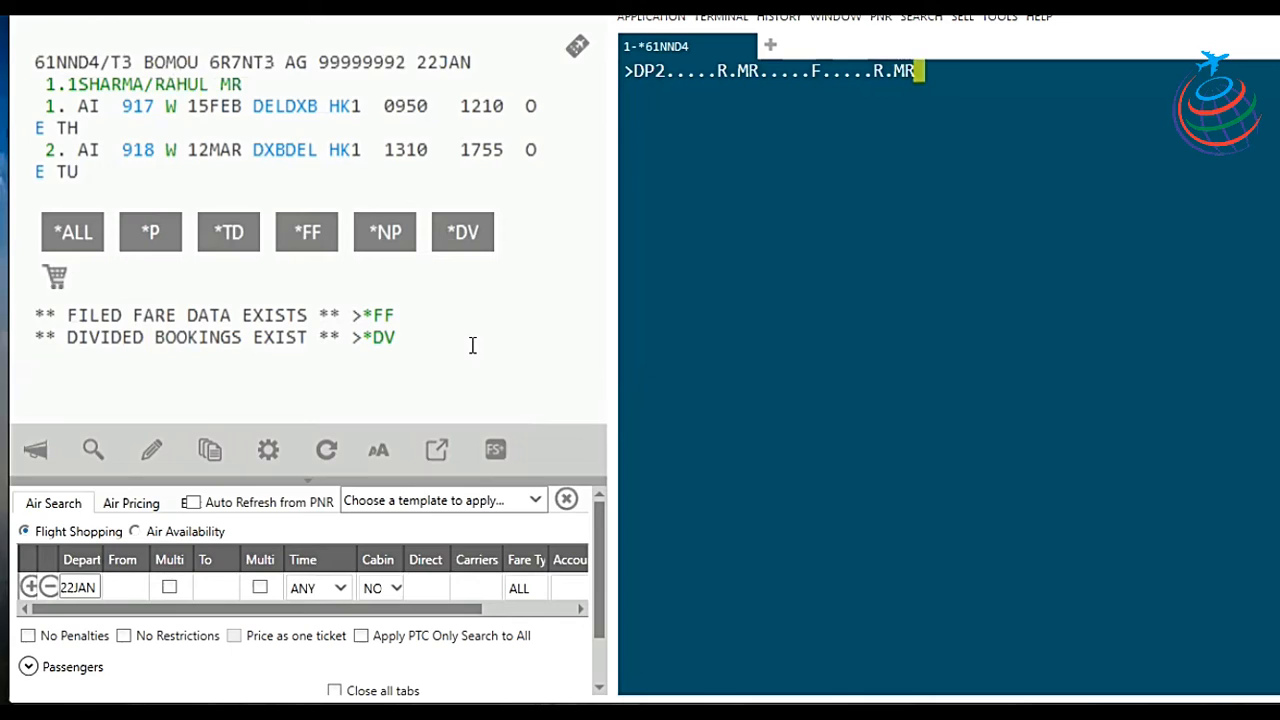
{"action": "type", "text": ".......E="}
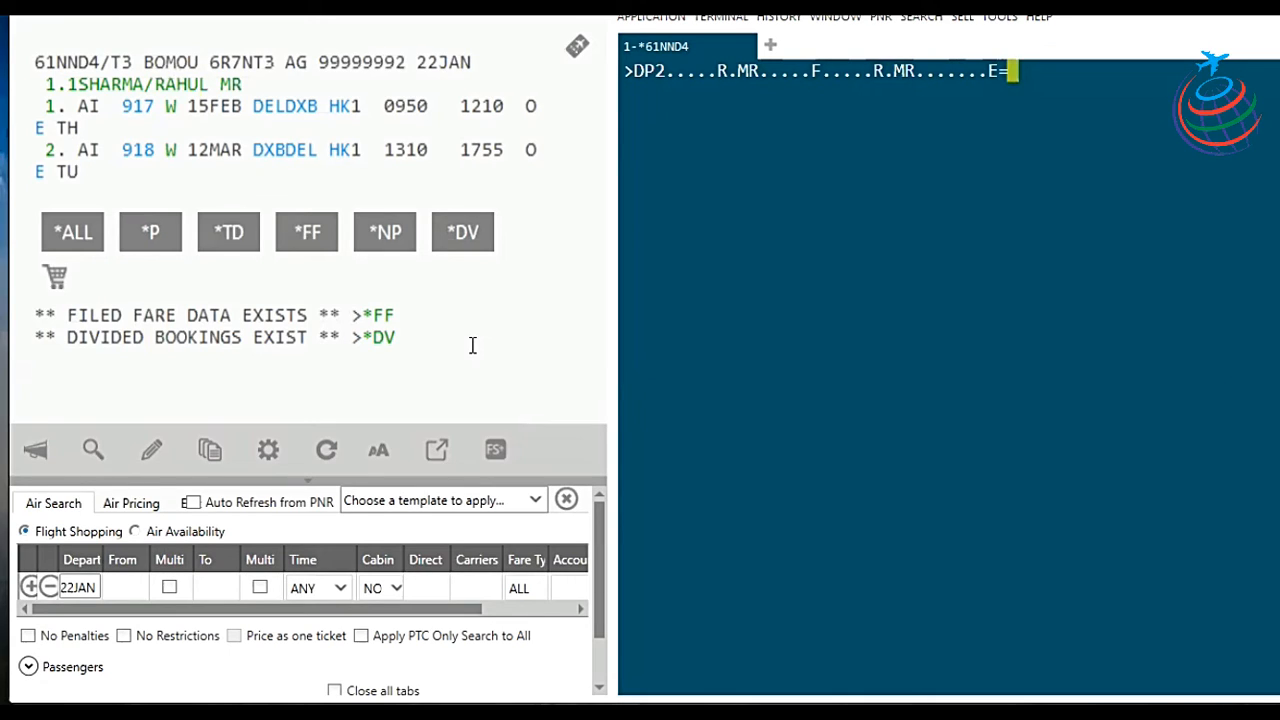
{"action": "type", "text": "5 STE"}
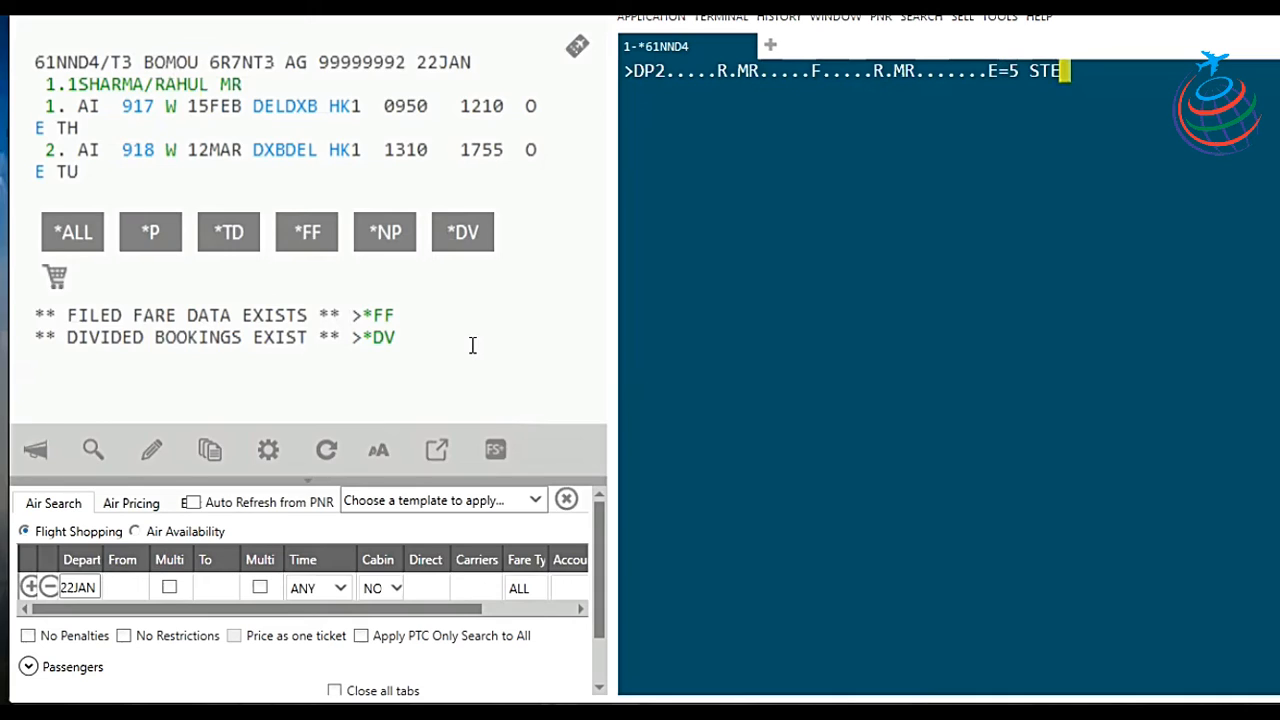
{"action": "type", "text": "PS"}
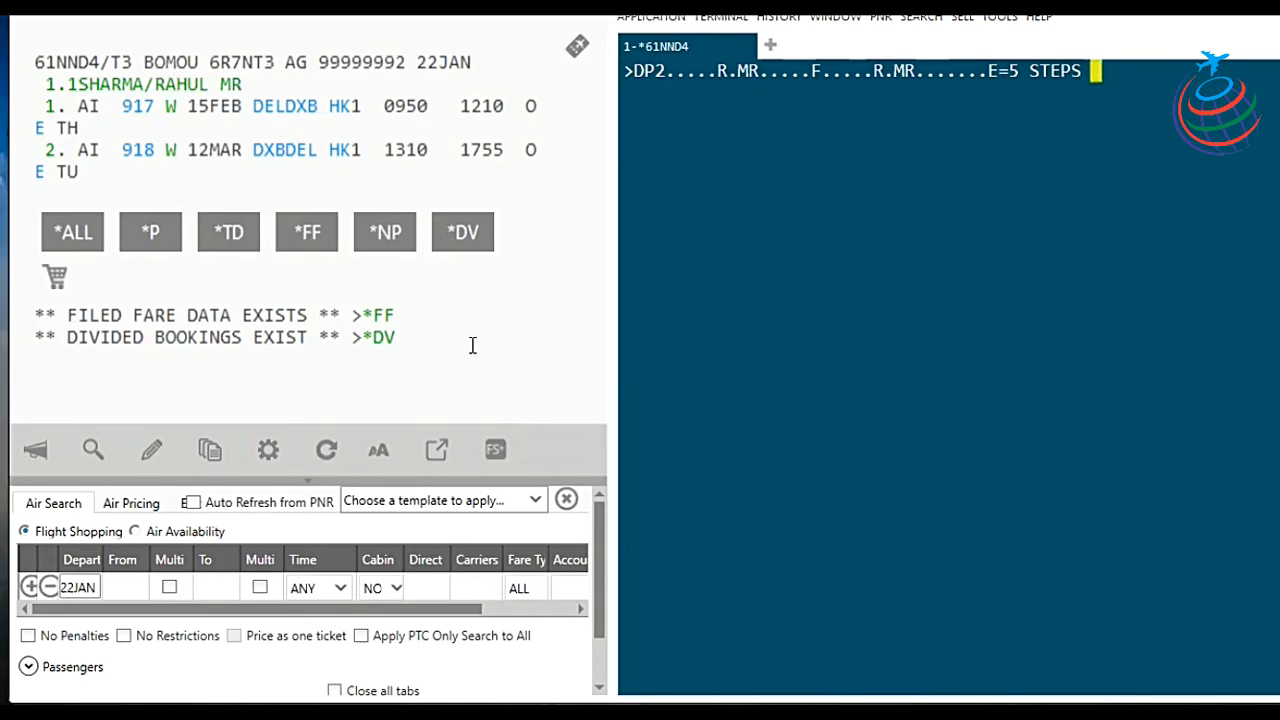
{"action": "key", "text": "BackSpace"}
{"action": "key", "text": "BackSpace"}
{"action": "key", "text": "BackSpace"}
{"action": "key", "text": "BackSpace"}
{"action": "key", "text": "BackSpace"}
{"action": "key", "text": "BackSpace"}
{"action": "key", "text": "BackSpace"}
{"action": "key", "text": "BackSpace"}
{"action": "key", "text": "BackSpace"}
{"action": "key", "text": "BackSpace"}
{"action": "key", "text": "BackSpace"}
{"action": "key", "text": "BackSpace"}
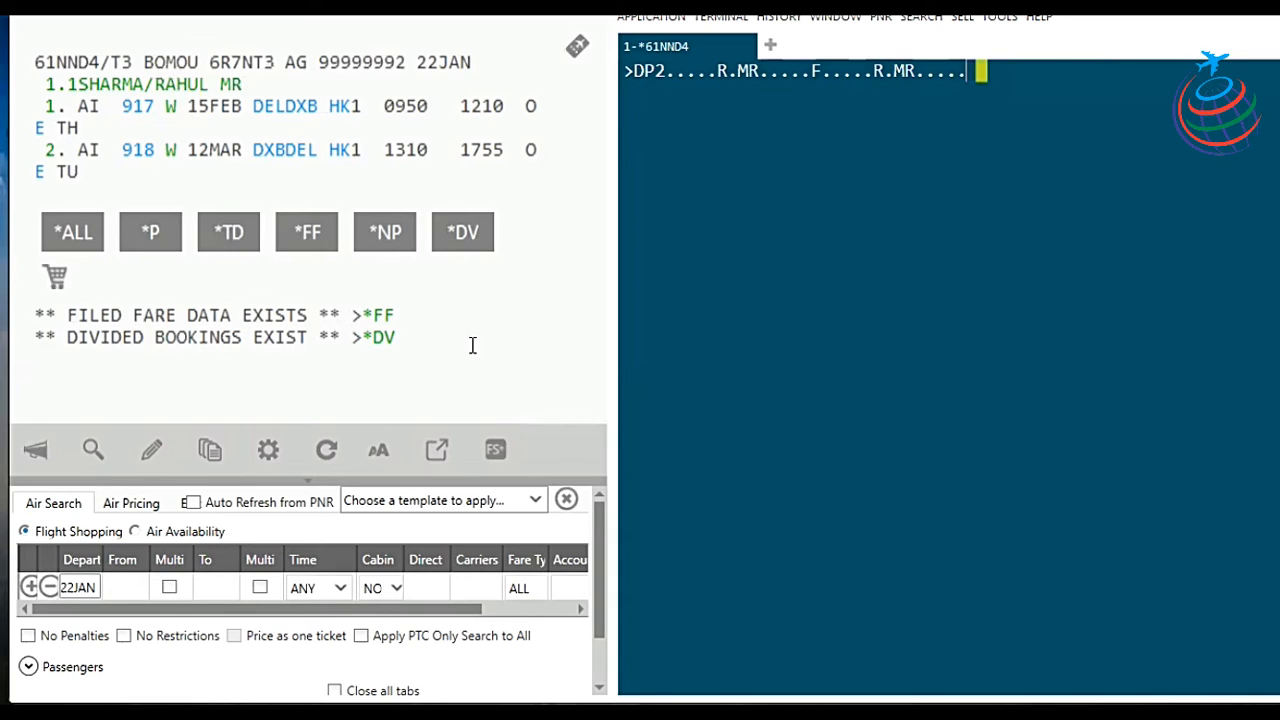
{"action": "key", "text": "BackSpace"}
{"action": "key", "text": "BackSpace"}
{"action": "key", "text": "BackSpace"}
{"action": "key", "text": "BackSpace"}
{"action": "key", "text": "BackSpace"}
{"action": "key", "text": "BackSpace"}
{"action": "key", "text": "BackSpace"}
{"action": "key", "text": "BackSpace"}
{"action": "key", "text": "BackSpace"}
{"action": "key", "text": "BackSpace"}
{"action": "key", "text": "BackSpace"}
{"action": "key", "text": "BackSpace"}
{"action": "key", "text": "BackSpace"}
{"action": "key", "text": "BackSpace"}
{"action": "key", "text": "BackSpace"}
{"action": "key", "text": "BackSpace"}
{"action": "key", "text": "BackSpace"}
{"action": "key", "text": "BackSpace"}
{"action": "key", "text": "BackSpace"}
{"action": "key", "text": "BackSpace"}
{"action": "key", "text": "BackSpace"}
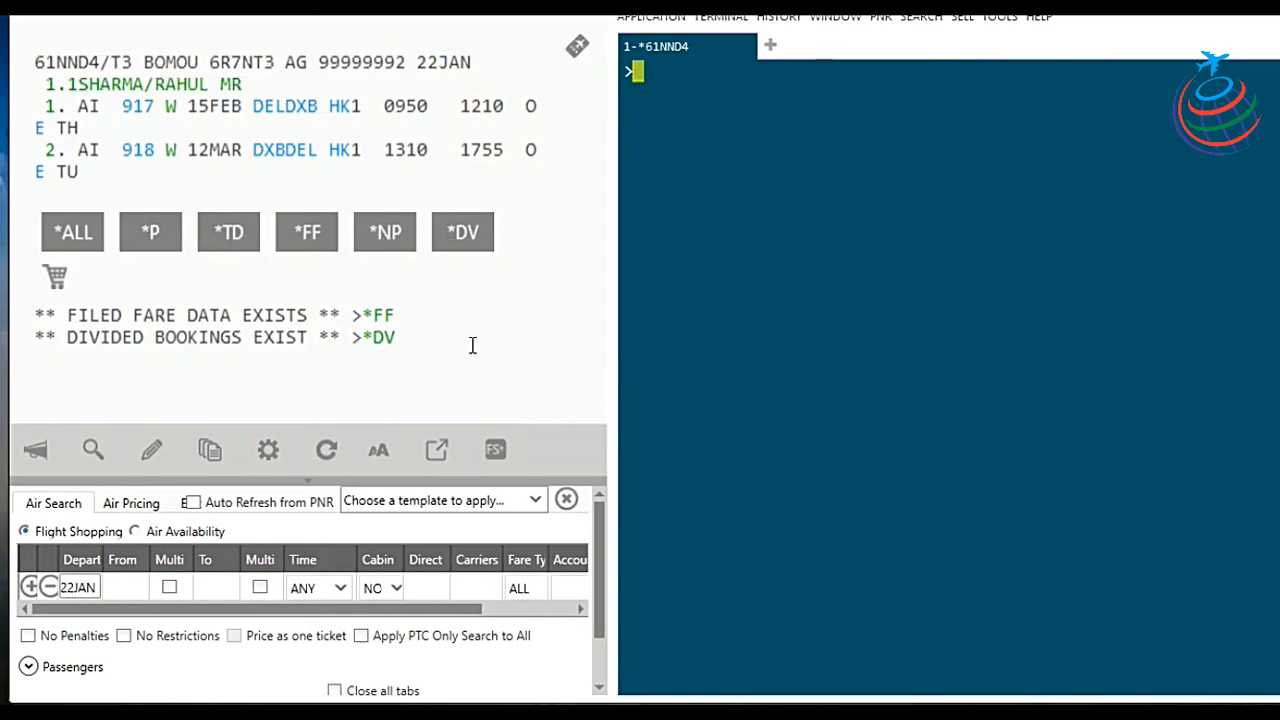
Step: Open the split-off passenger's booking from the *DV divided-PNR link
{"action": "left_click", "coordinate": [386, 343]}
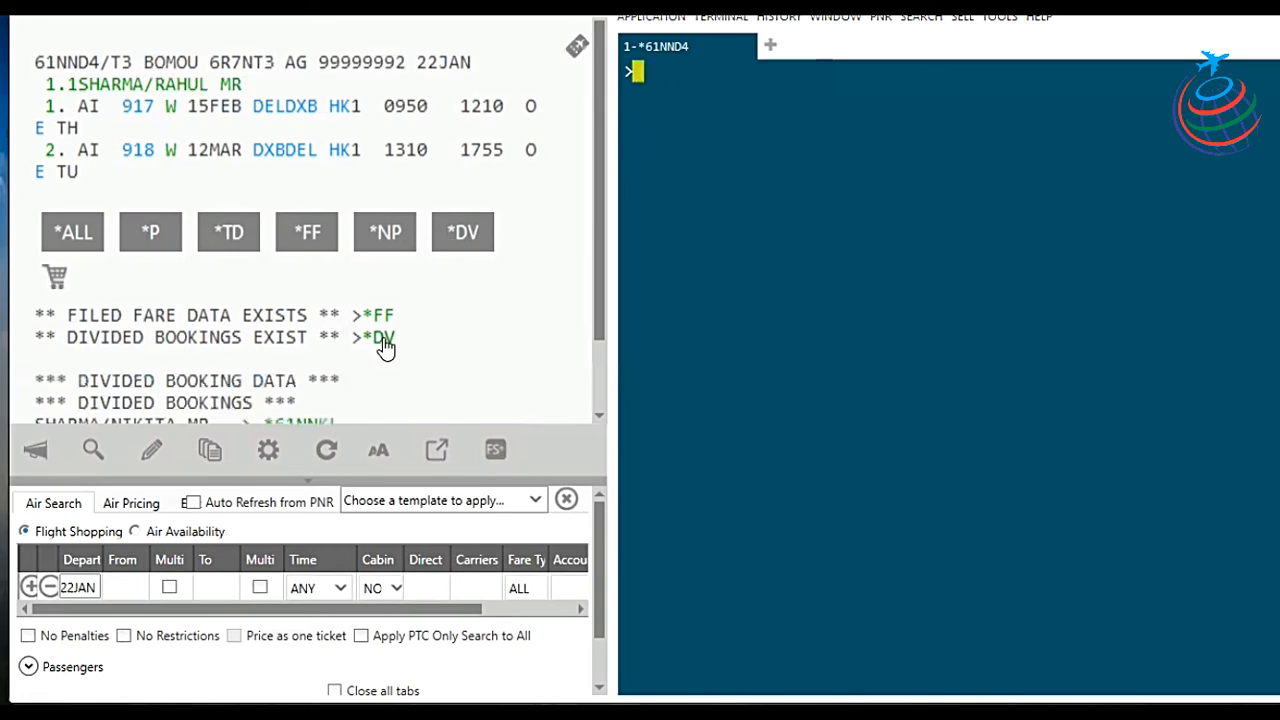
{"action": "scroll", "coordinate": [322, 385], "scroll_direction": "down", "scroll_amount": 1}
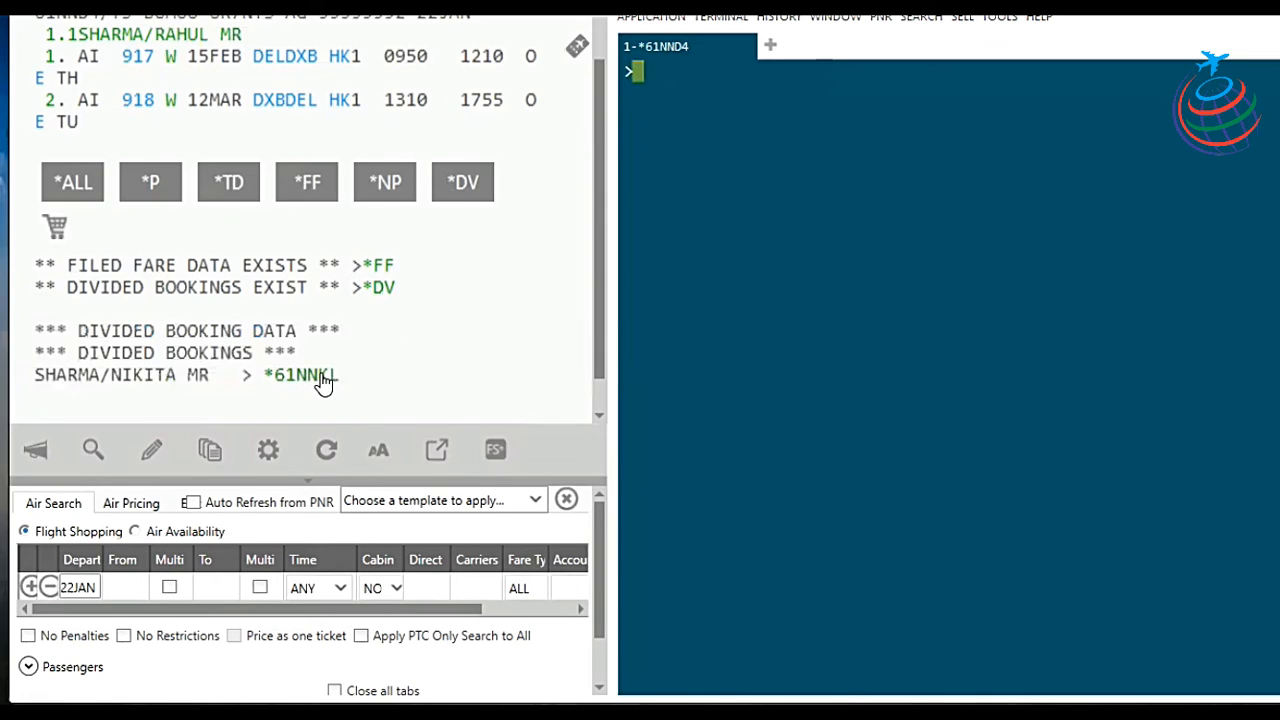
{"action": "left_click", "coordinate": [320, 378]}
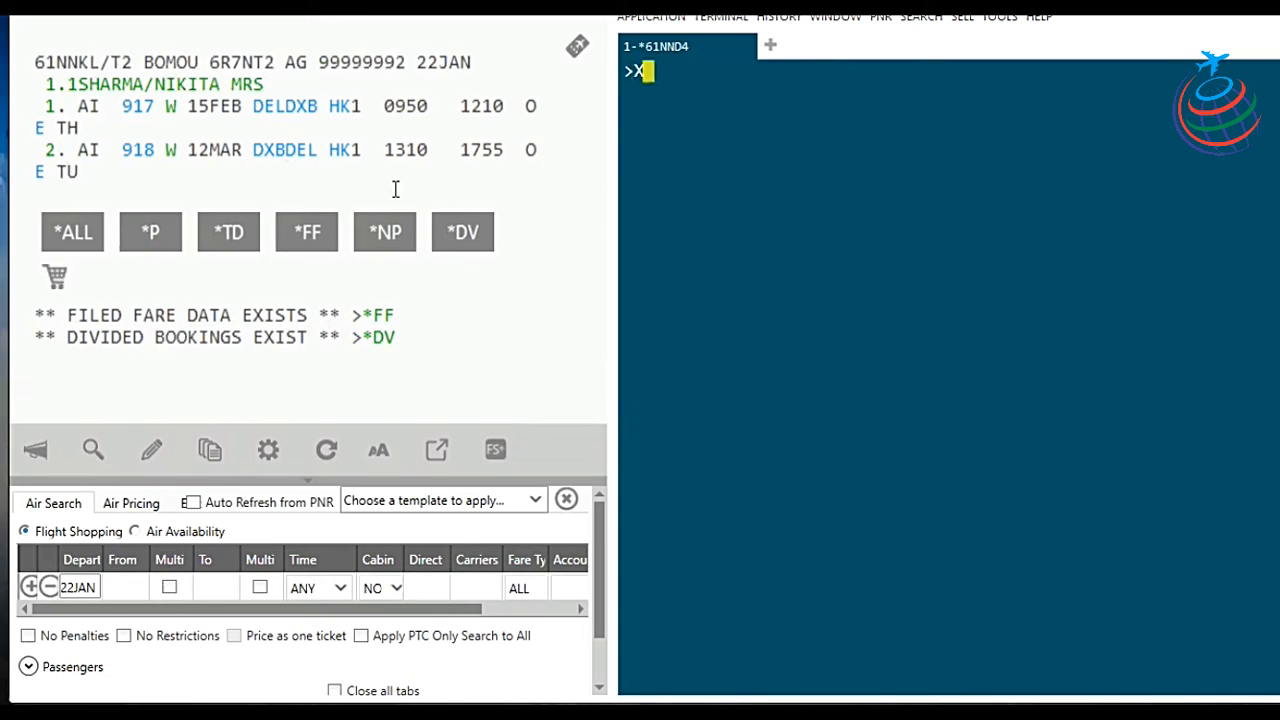
{"action": "type", "text": "X2"}
{"action": "key", "text": "Return"}
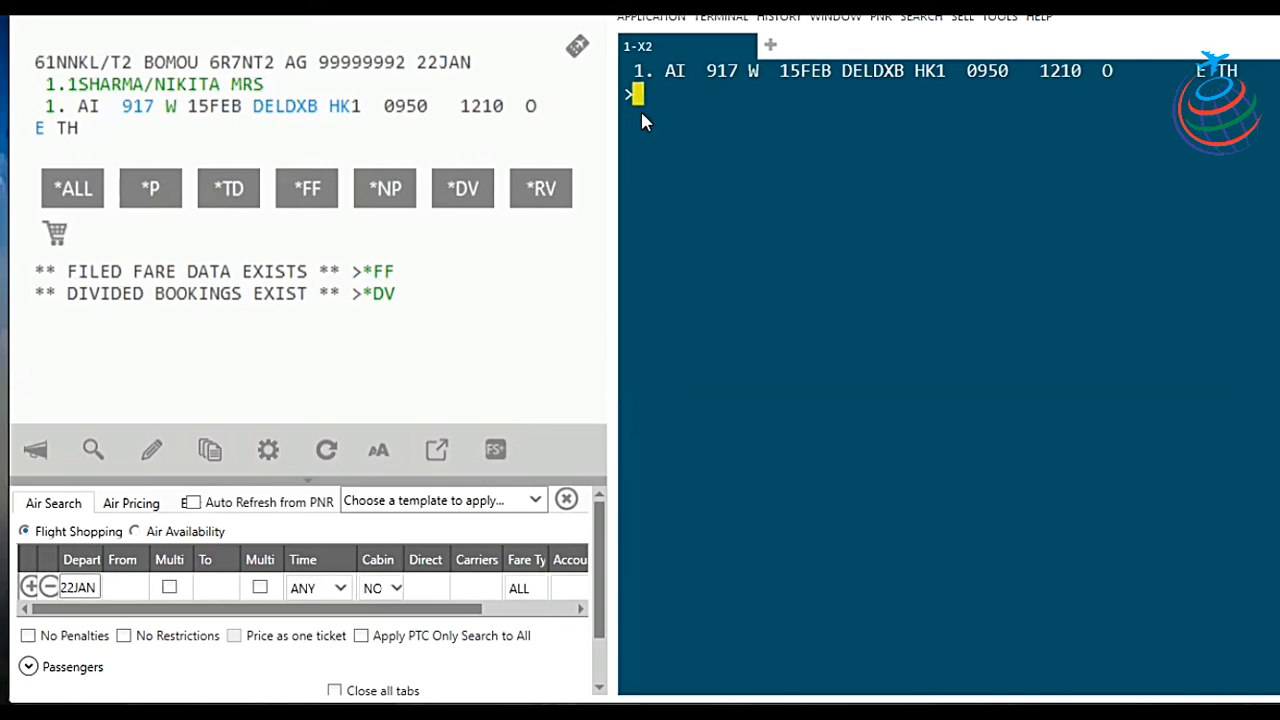
{"action": "type", "text": "R.MR"}
{"action": "key", "text": "Return"}
{"action": "type", "text": "E"}
{"action": "type", "text": "R"}
{"action": "key", "text": "Return"}
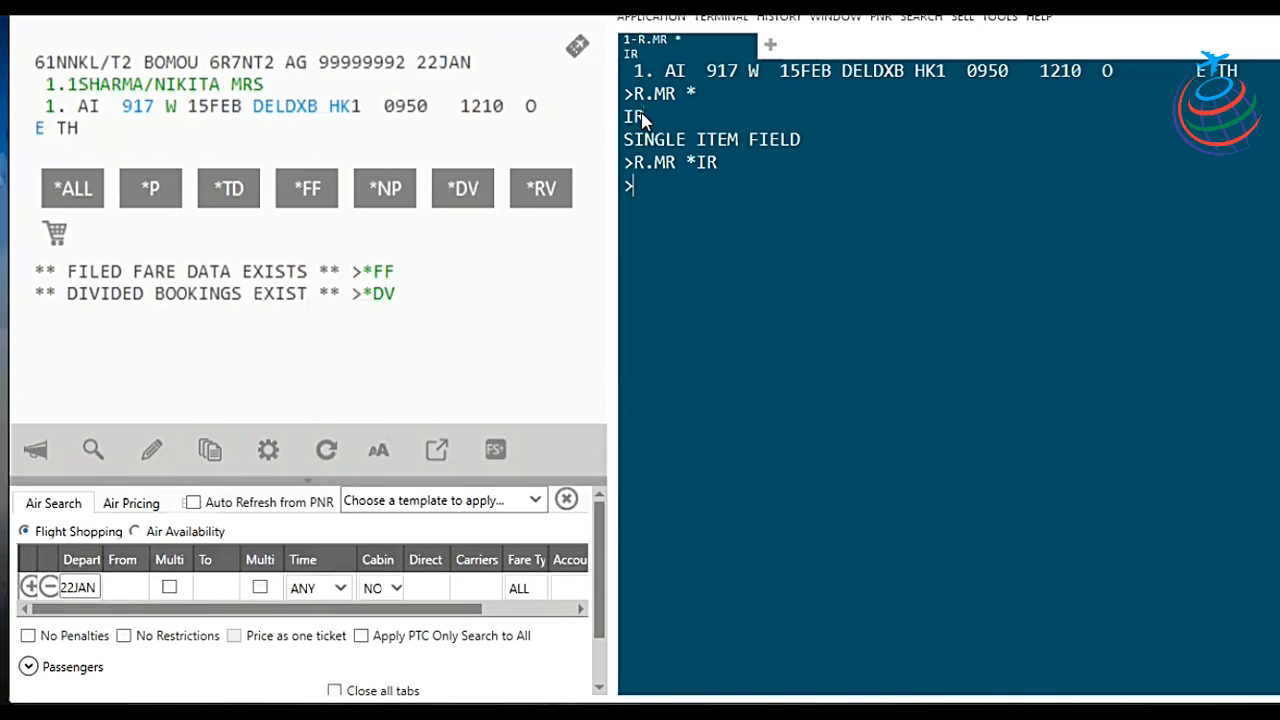
{"action": "type", "text": "IR"}
{"action": "key", "text": "Return"}
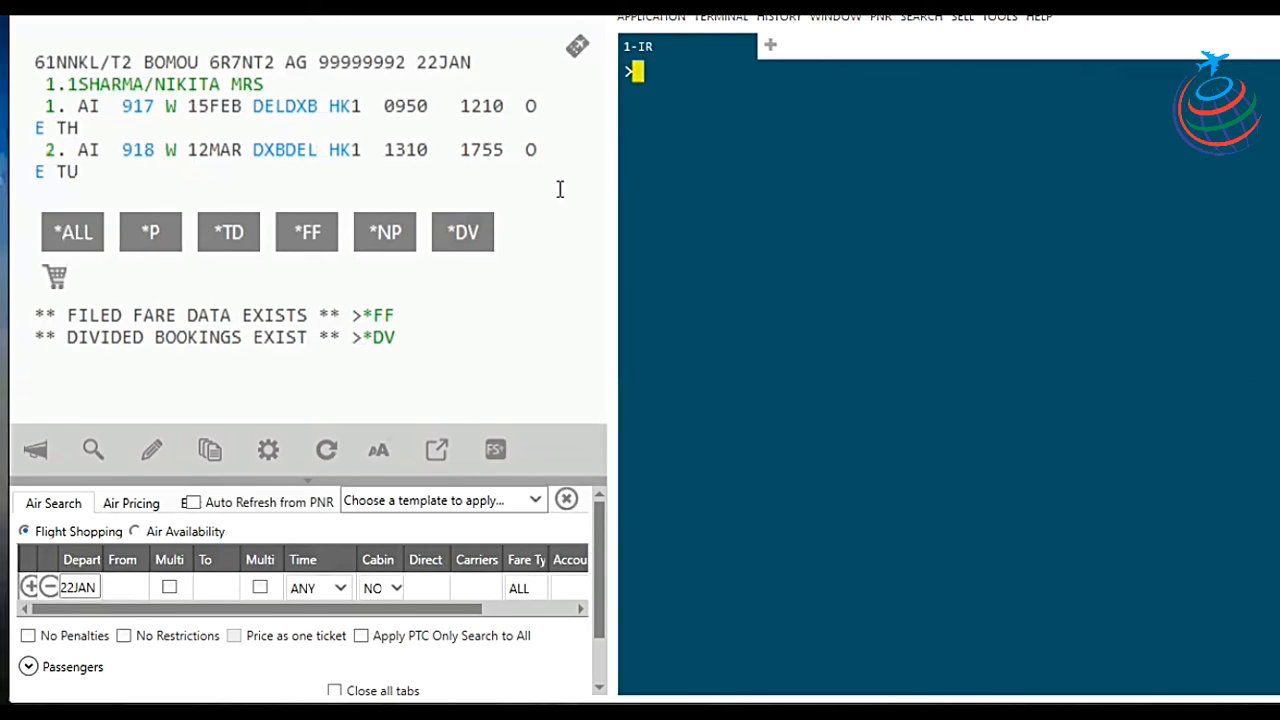
Step: Move the AI 918 DXB–DEL return to 15MAR with @2/15MAR and redisplay the PNR with *R
{"action": "type", "text": "@2/15M"}
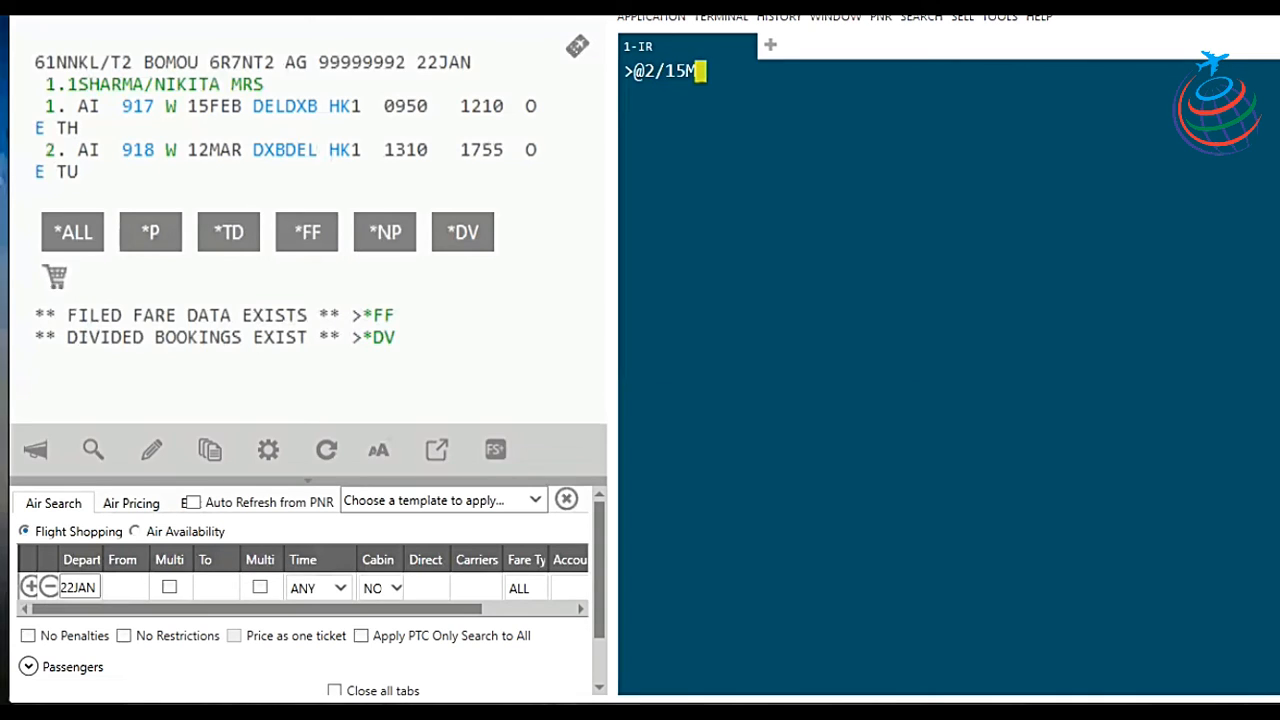
{"action": "type", "text": "AR"}
{"action": "key", "text": "Return"}
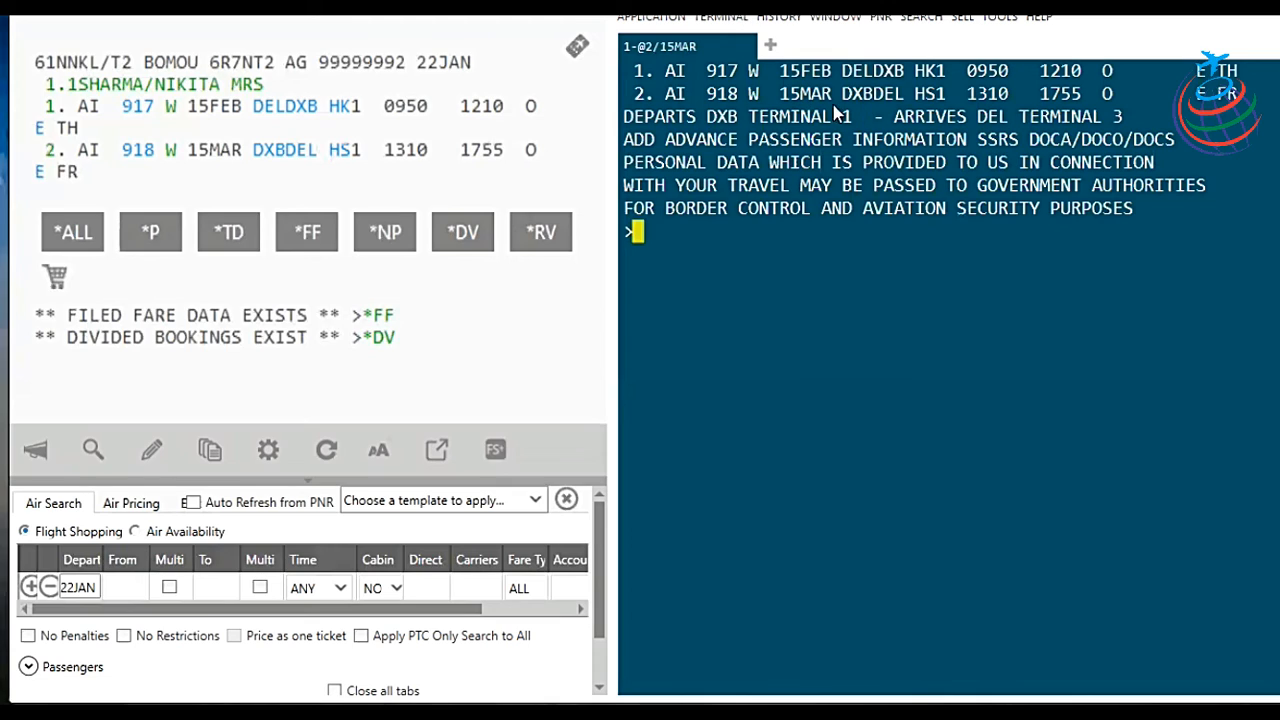
{"action": "type", "text": "*R"}
{"action": "key", "text": "Return"}
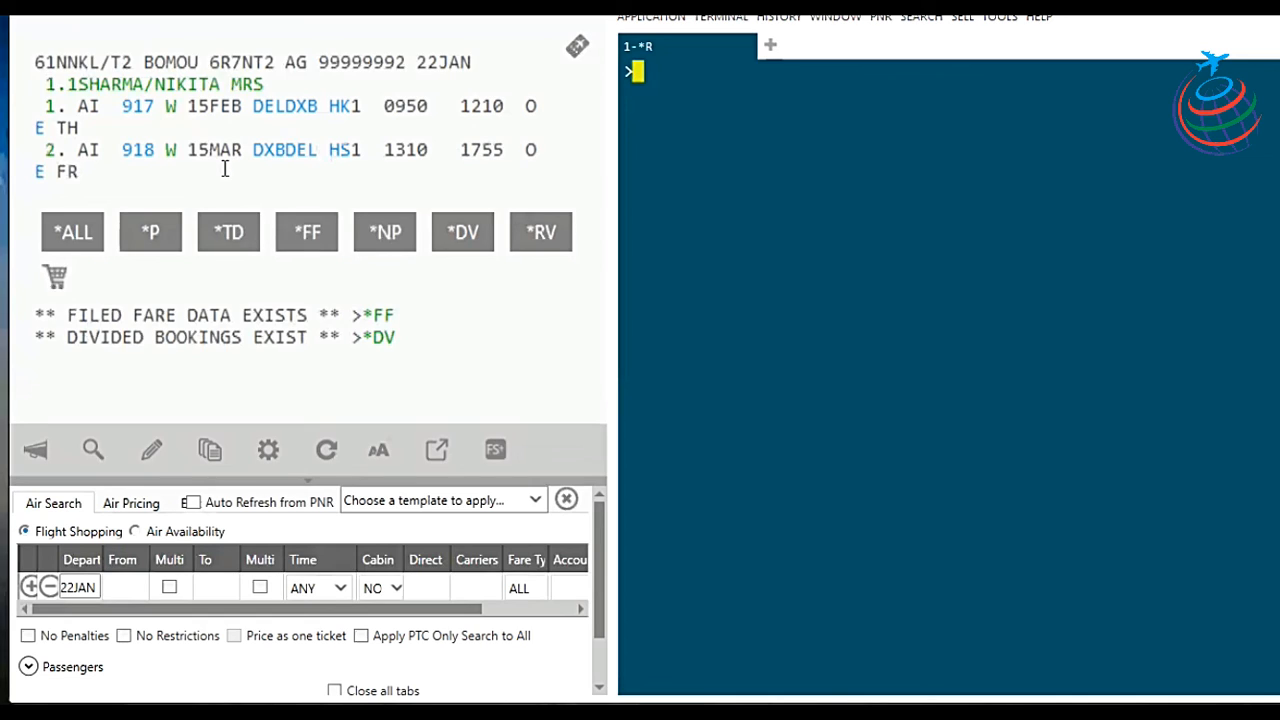
Step: Add received-from MR and end transaction twice past the filed-fares warning to get EOK
{"action": "type", "text": "R.MR"}
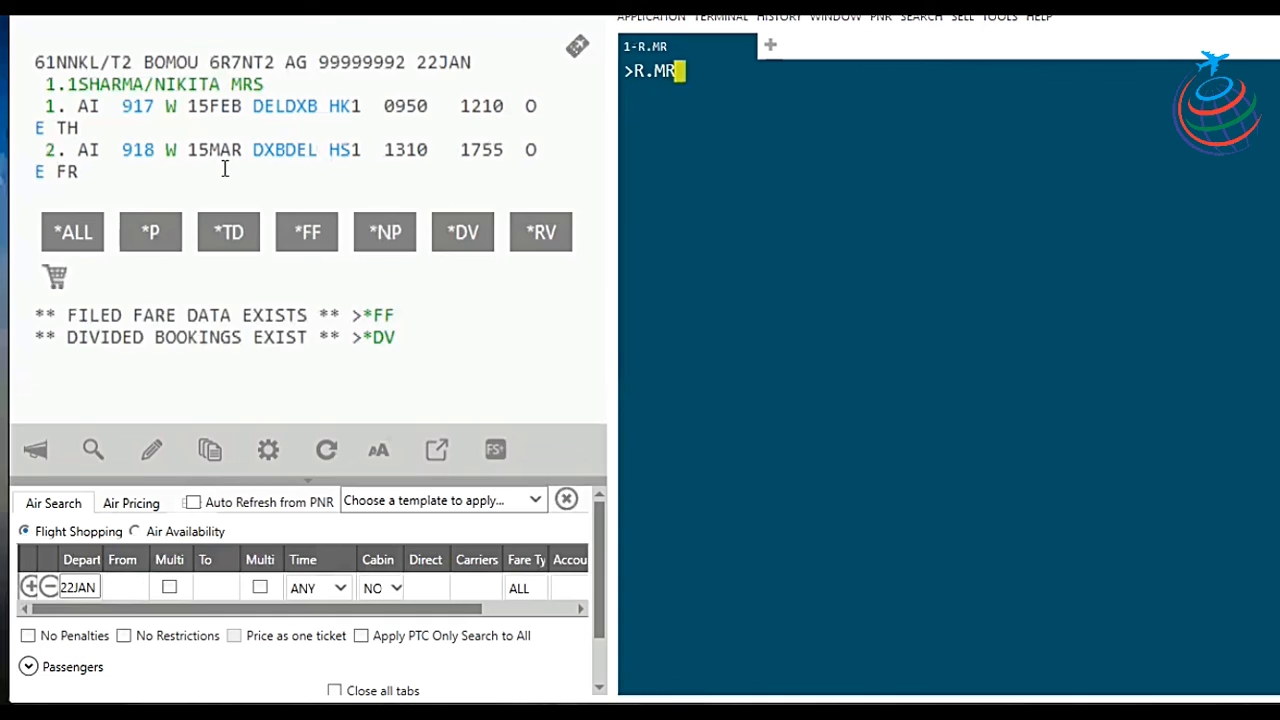
{"action": "key", "text": "Return"}
{"action": "type", "text": "E"}
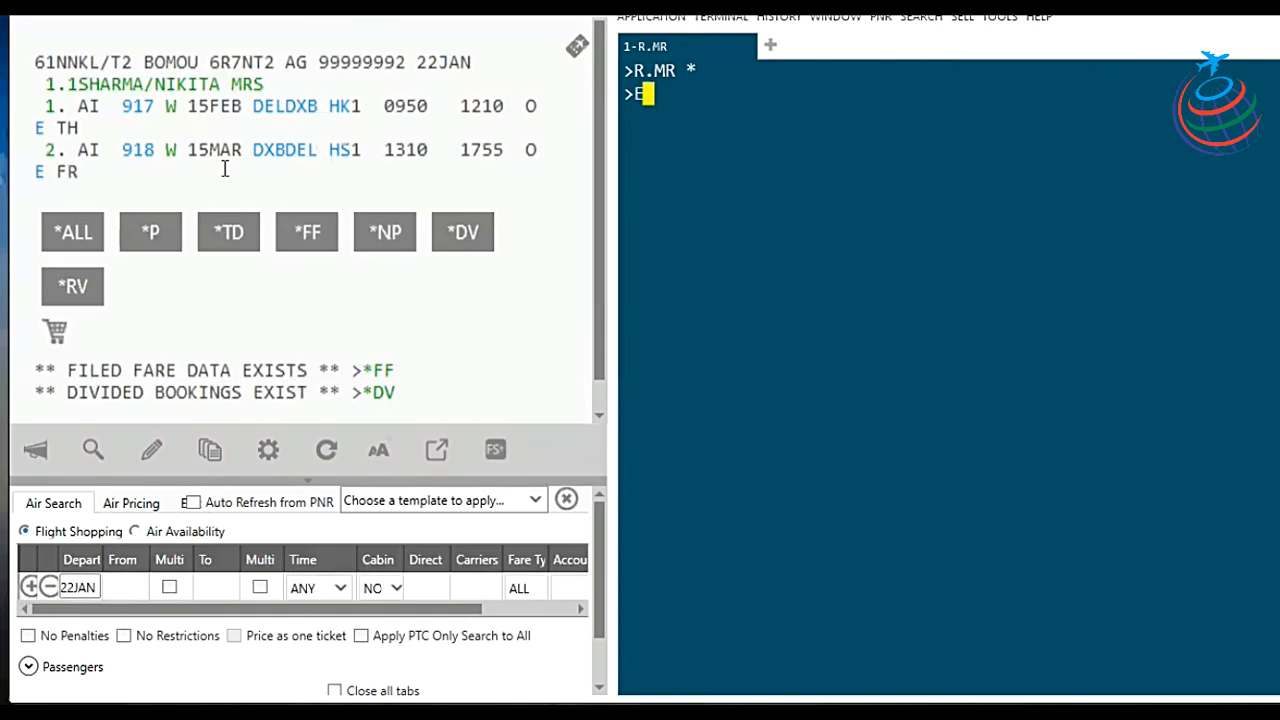
{"action": "key", "text": "Return"}
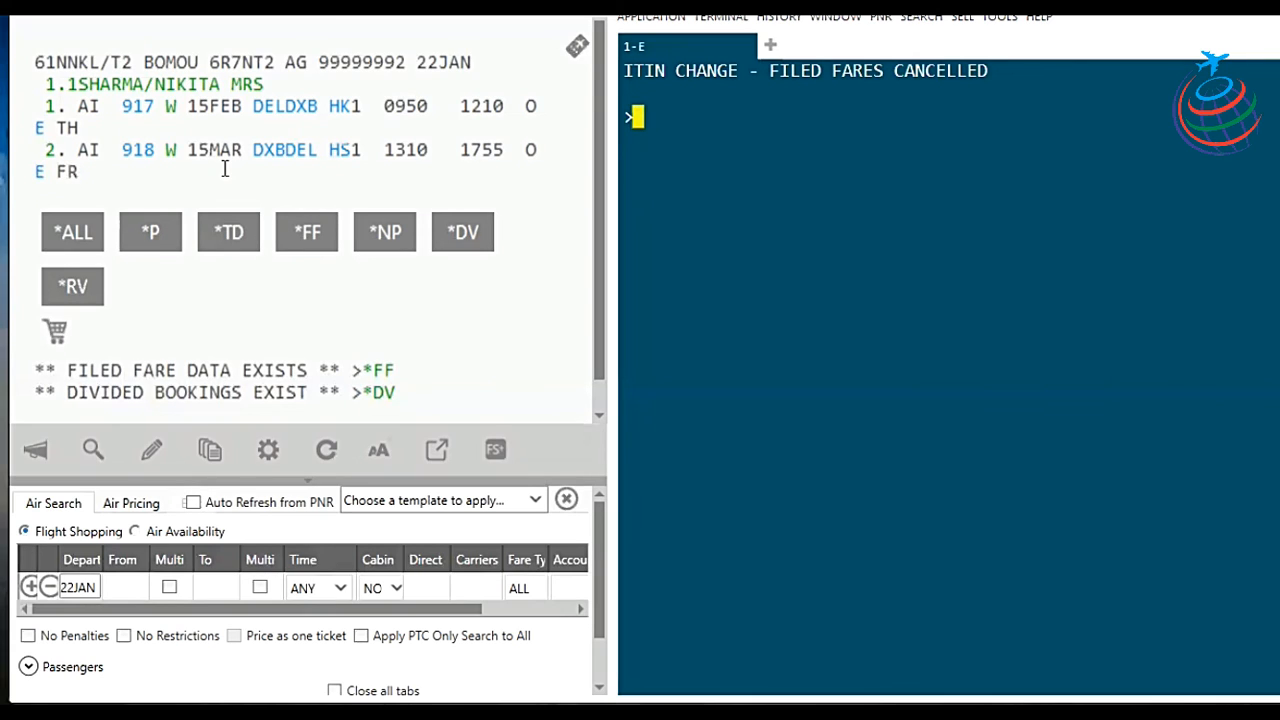
{"action": "type", "text": "E"}
{"action": "key", "text": "Return"}
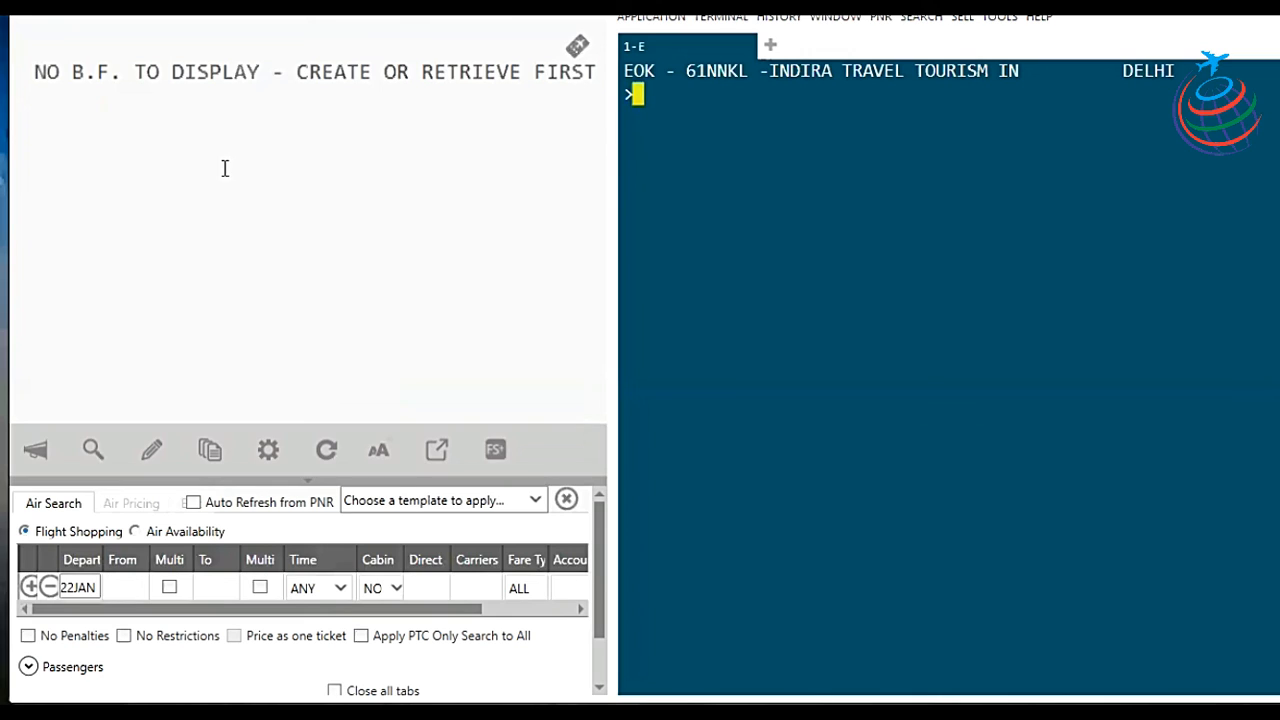
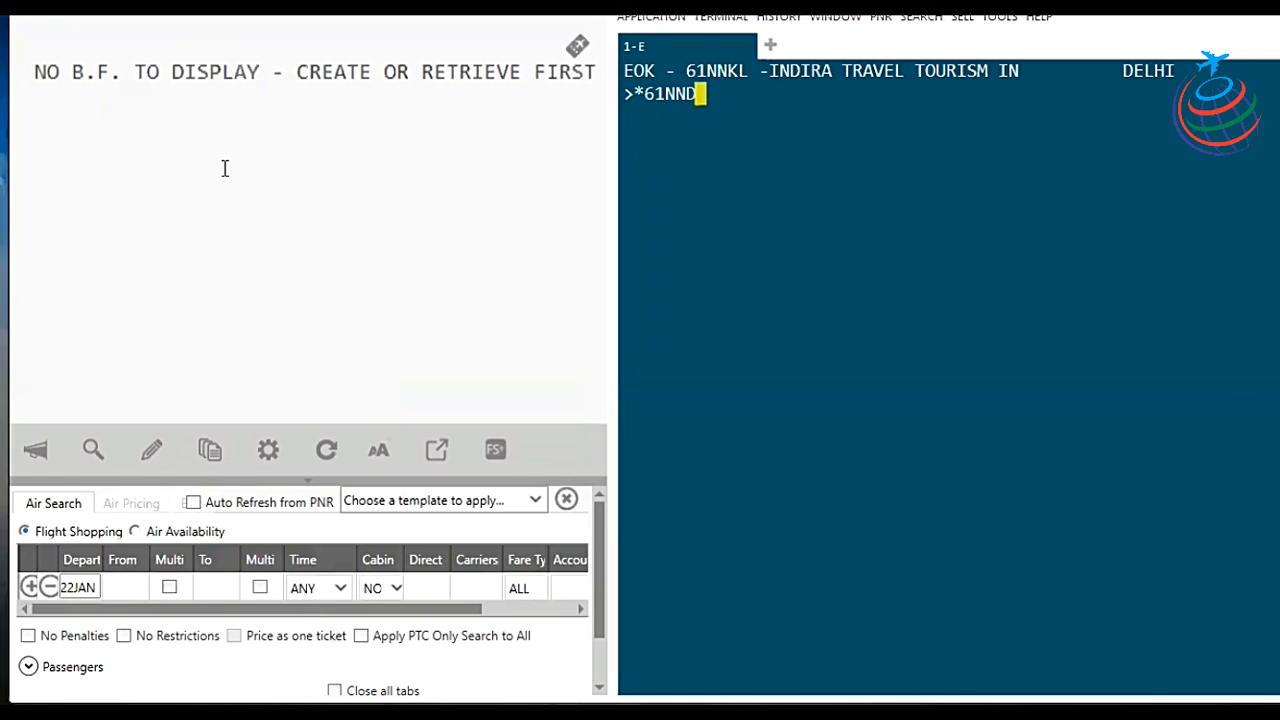
Step: Retrieve the original PNR again and list its divided bookings via *DV
{"action": "key", "text": "Return"}
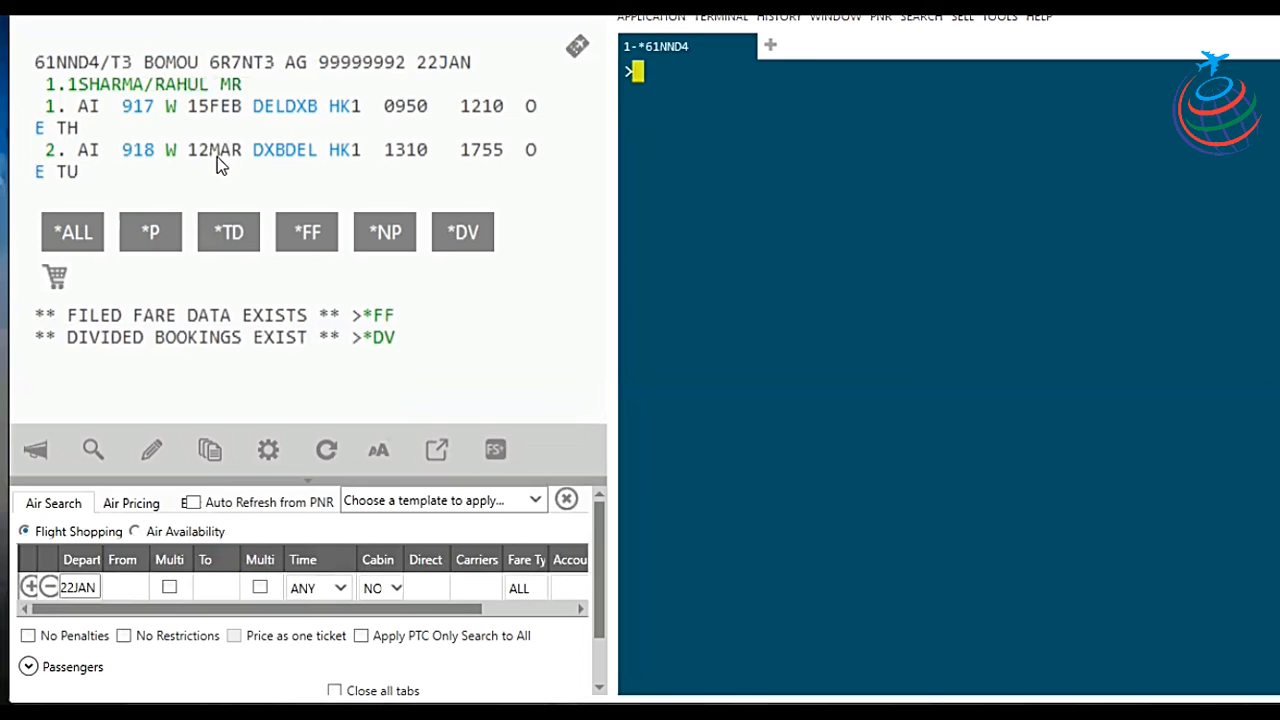
{"action": "left_click", "coordinate": [377, 248]}
{"action": "left_click", "coordinate": [381, 340]}
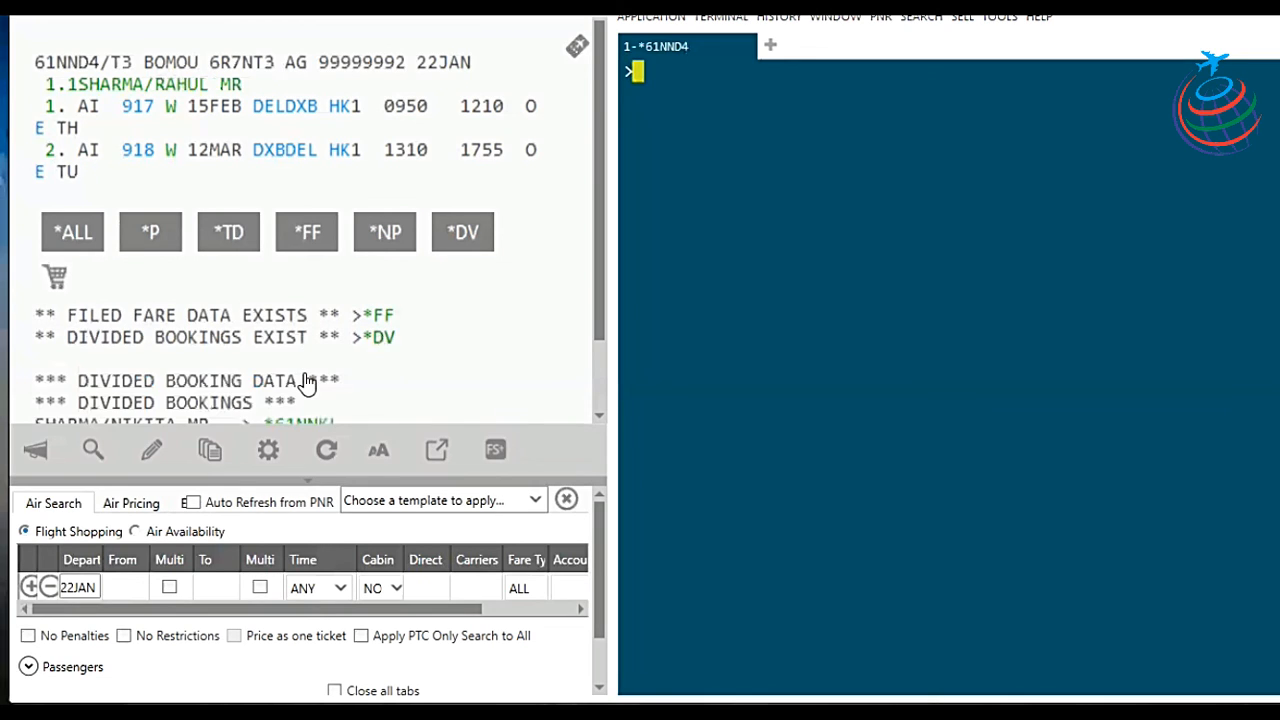
{"action": "scroll", "coordinate": [305, 383], "scroll_direction": "down", "scroll_amount": 1}
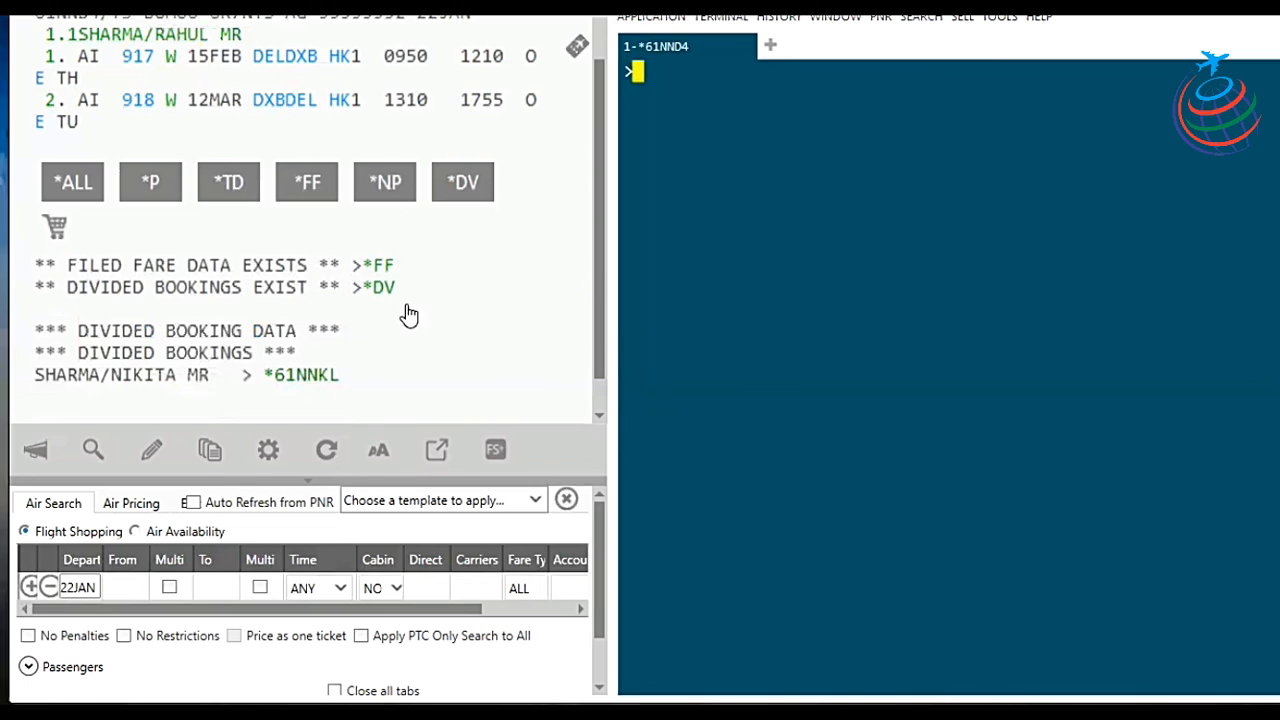